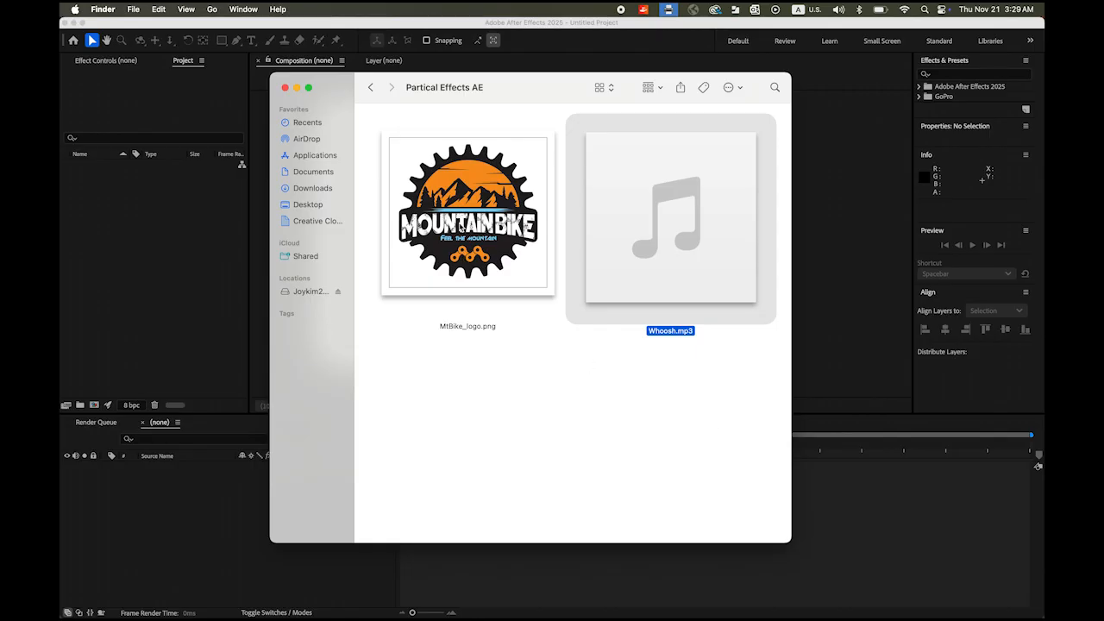
- Select MtBike_logo.png in the Partical Effects AE folder and return to the After Effects project
{"action": "left_click", "coordinate": [461, 246]}
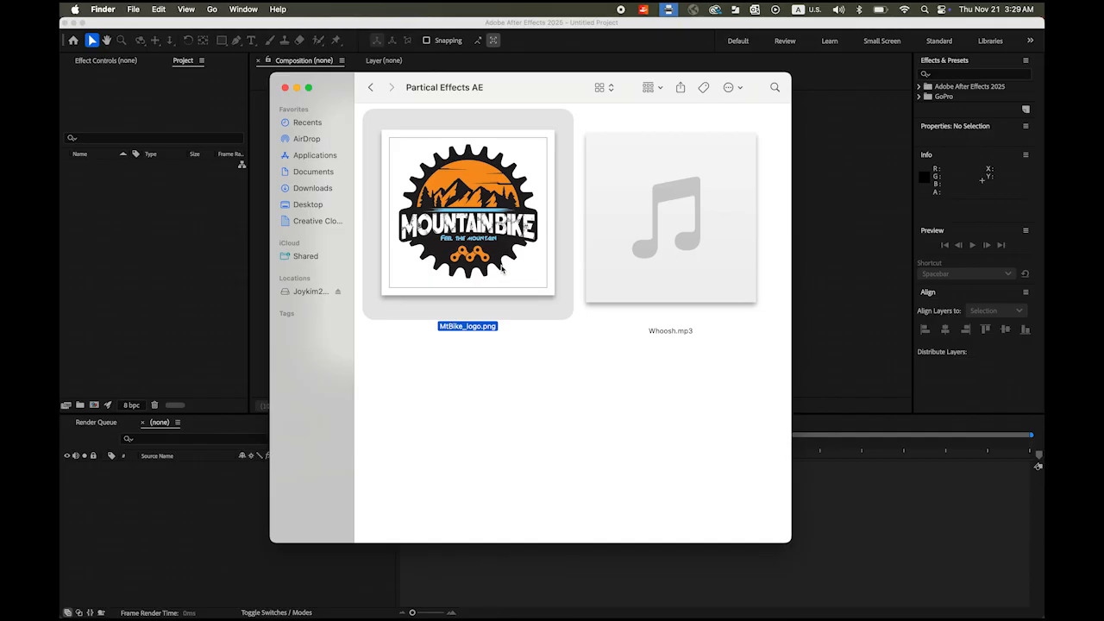
{"action": "left_click", "coordinate": [826, 235]}
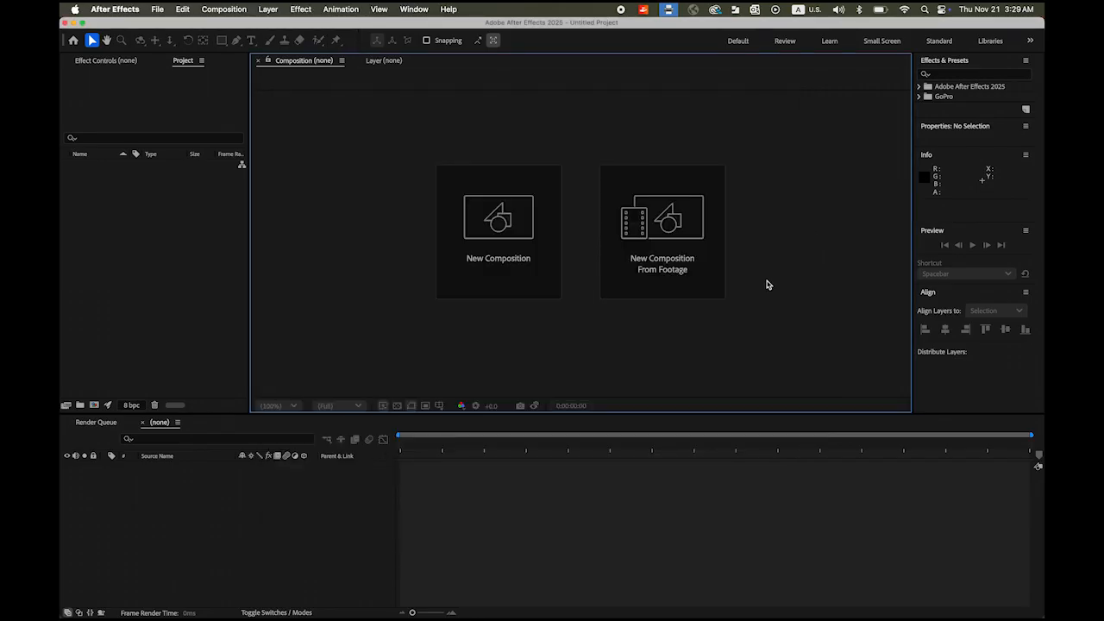
- Create a black 1920x1080, 29.97 fps composition, Comp 1, with a 0;00;05;00 duration
{"action": "left_click", "coordinate": [502, 241]}
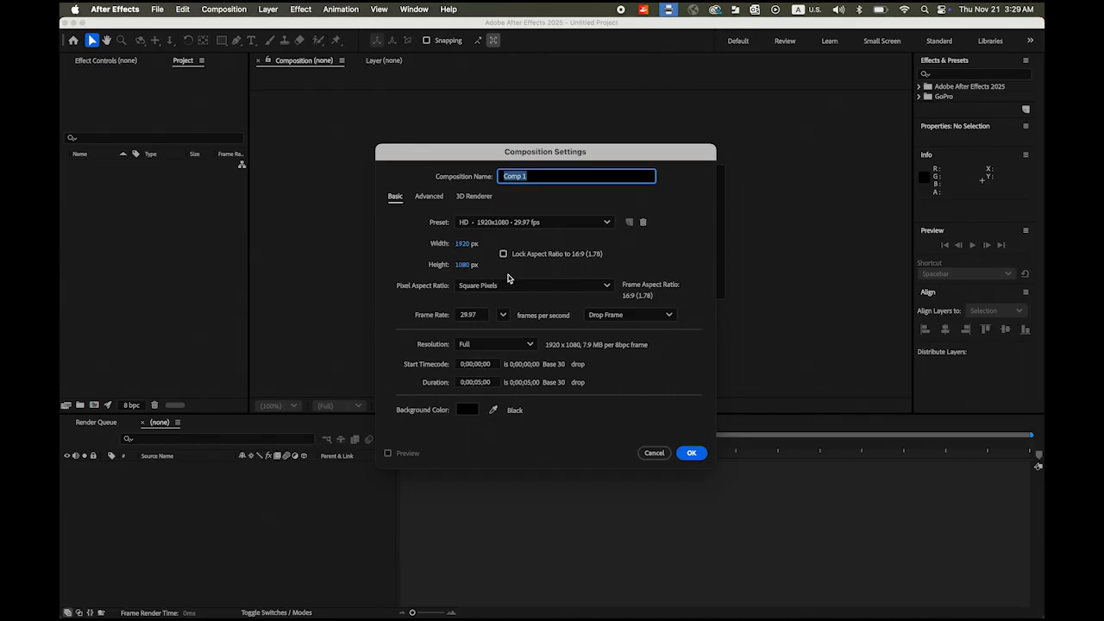
{"action": "left_click", "coordinate": [481, 385]}
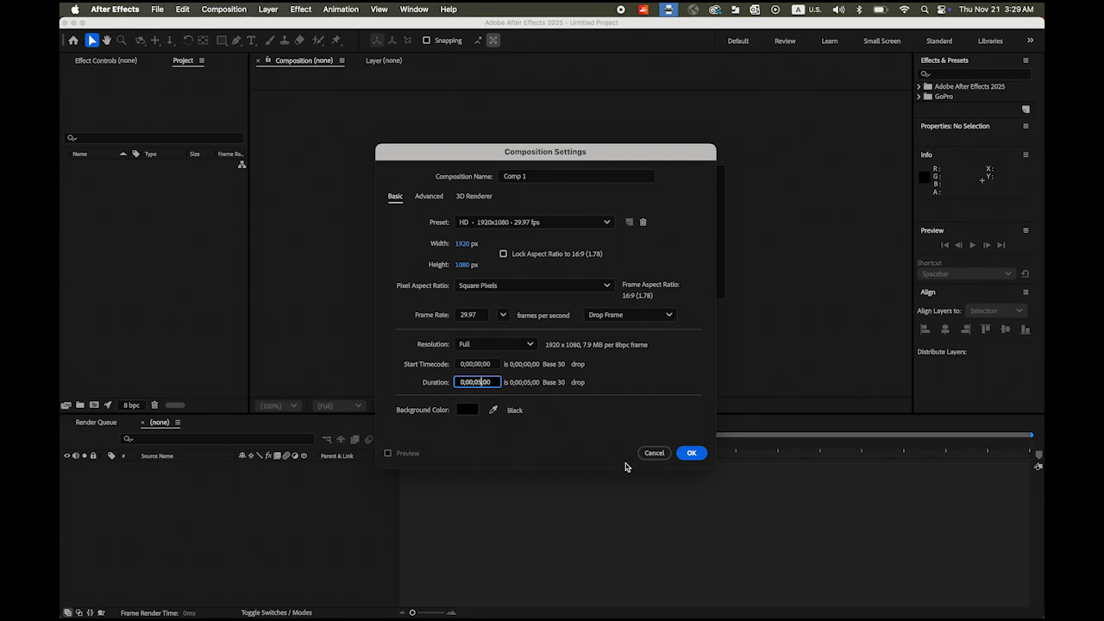
{"action": "left_click", "coordinate": [692, 453]}
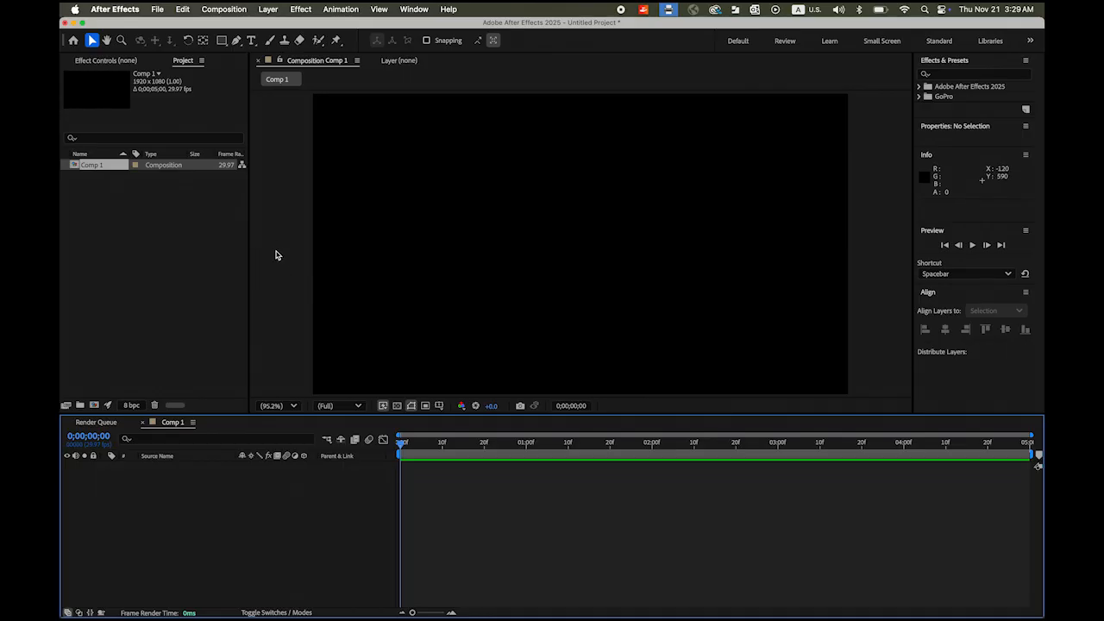
- Add a white HELLO text layer in Comp 1
{"action": "left_click", "coordinate": [251, 40]}
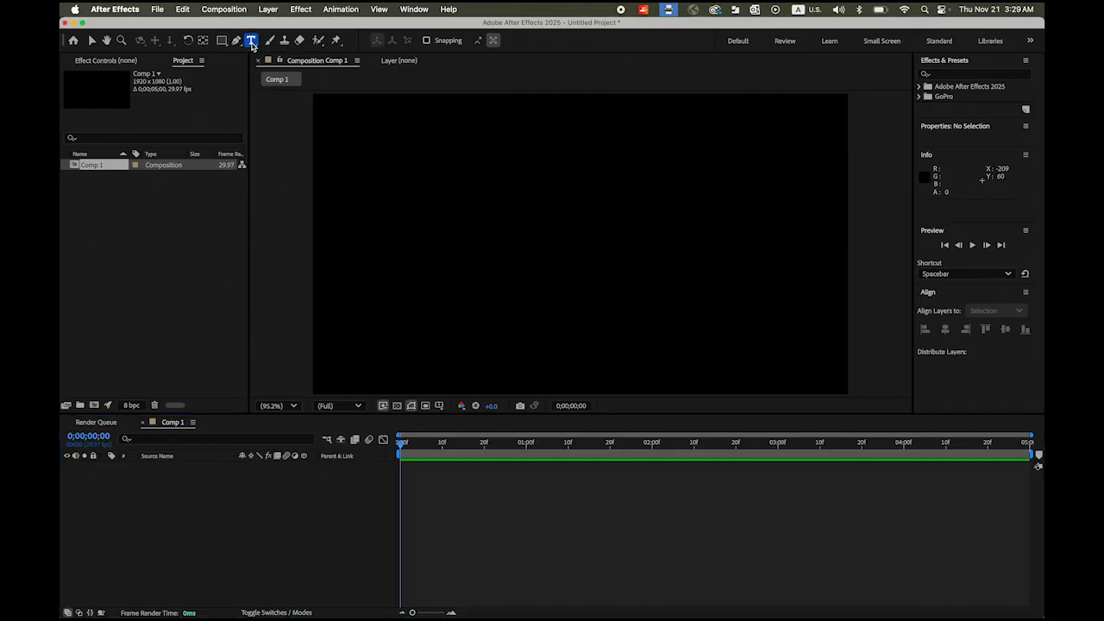
{"action": "left_click", "coordinate": [413, 258]}
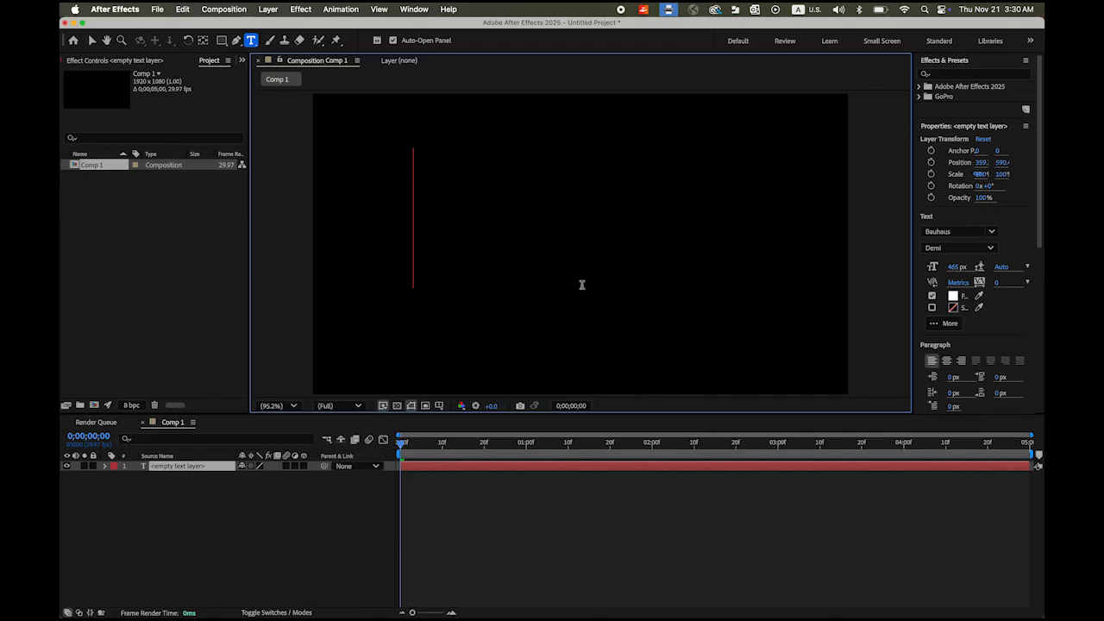
{"action": "type", "text": "HELLO"}
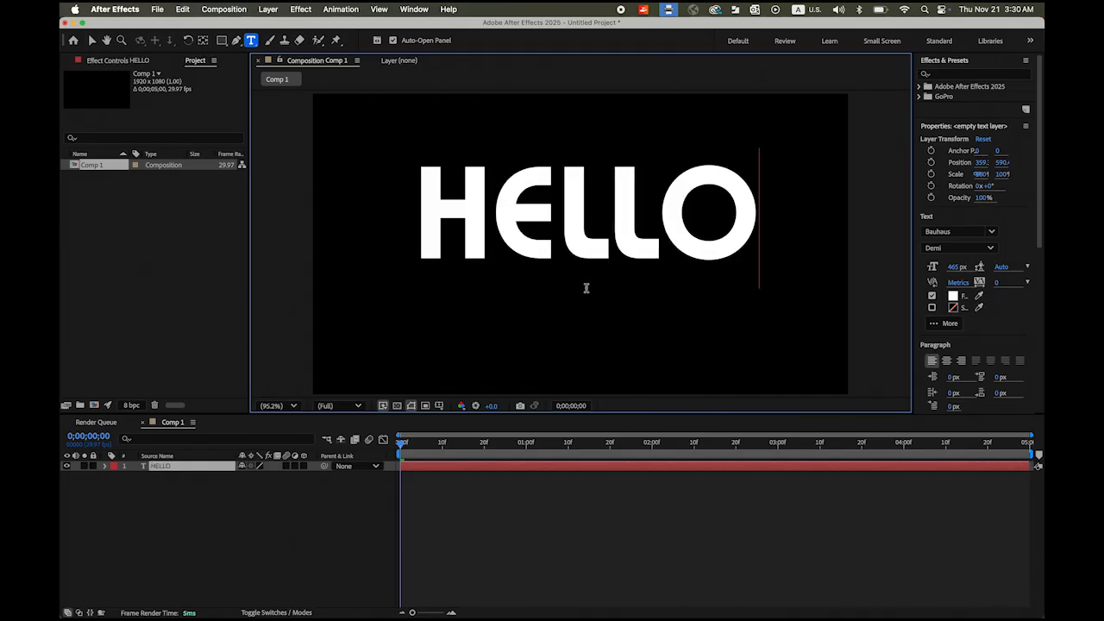
- Centre the HELLO layer horizontally and vertically in the composition
{"action": "left_click", "coordinate": [92, 40]}
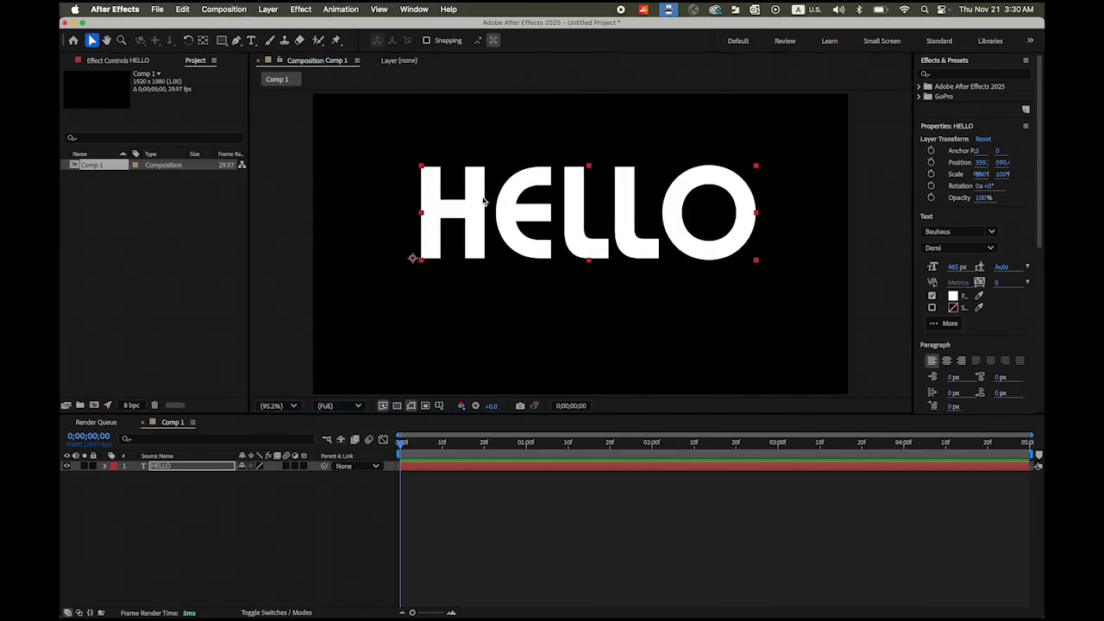
{"action": "left_click_drag", "start_coordinate": [596, 249], "coordinate": [593, 267]}
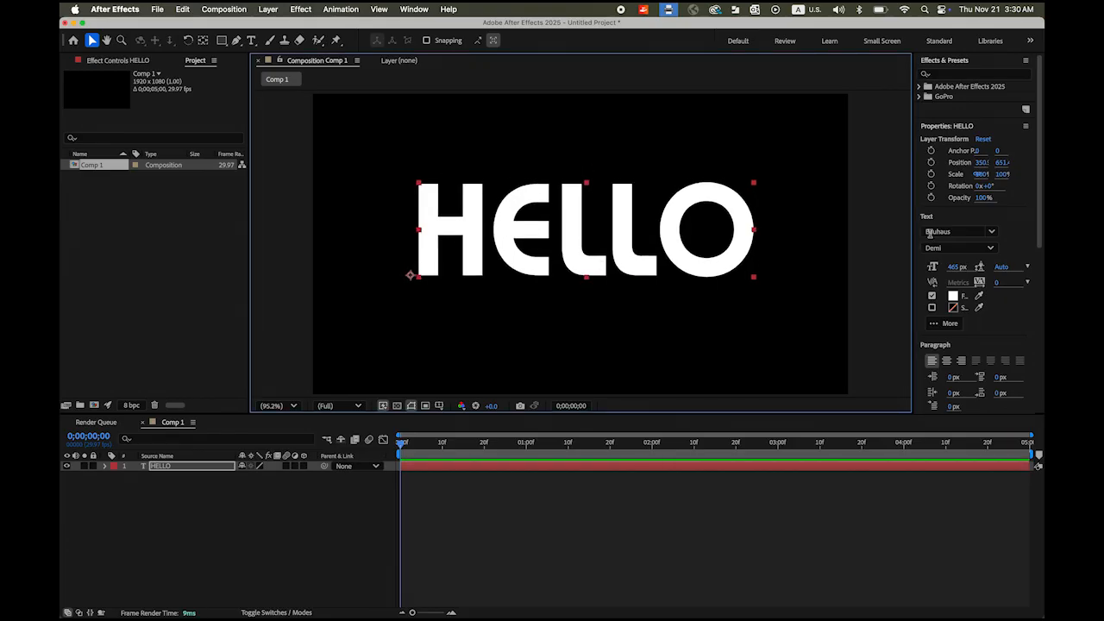
{"action": "left_click_drag", "start_coordinate": [1041, 205], "coordinate": [1041, 381]}
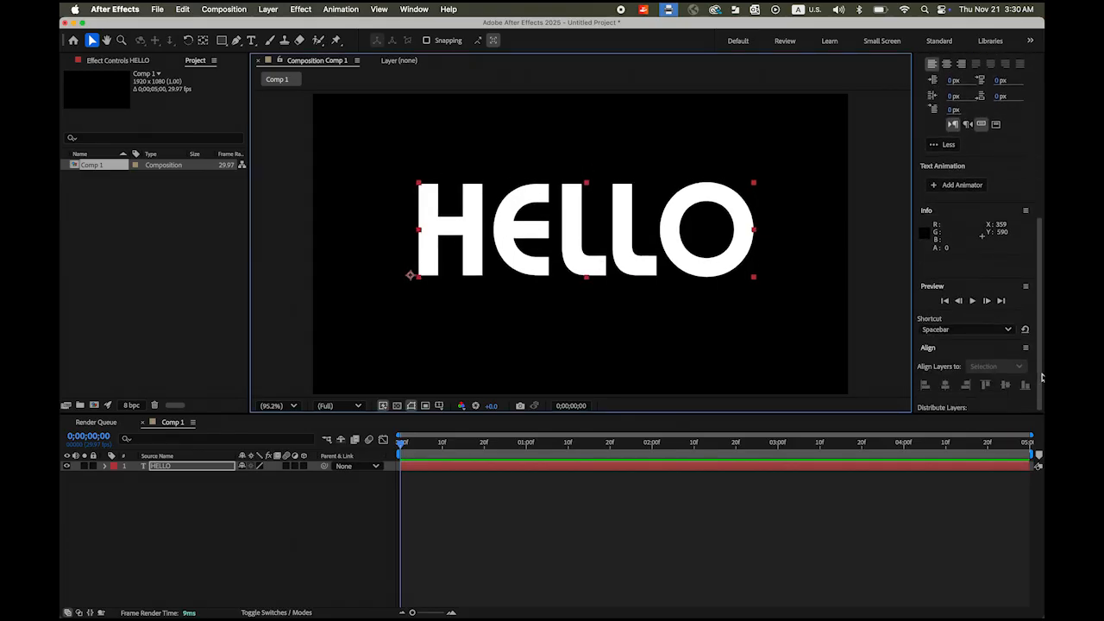
{"action": "left_click", "coordinate": [945, 386]}
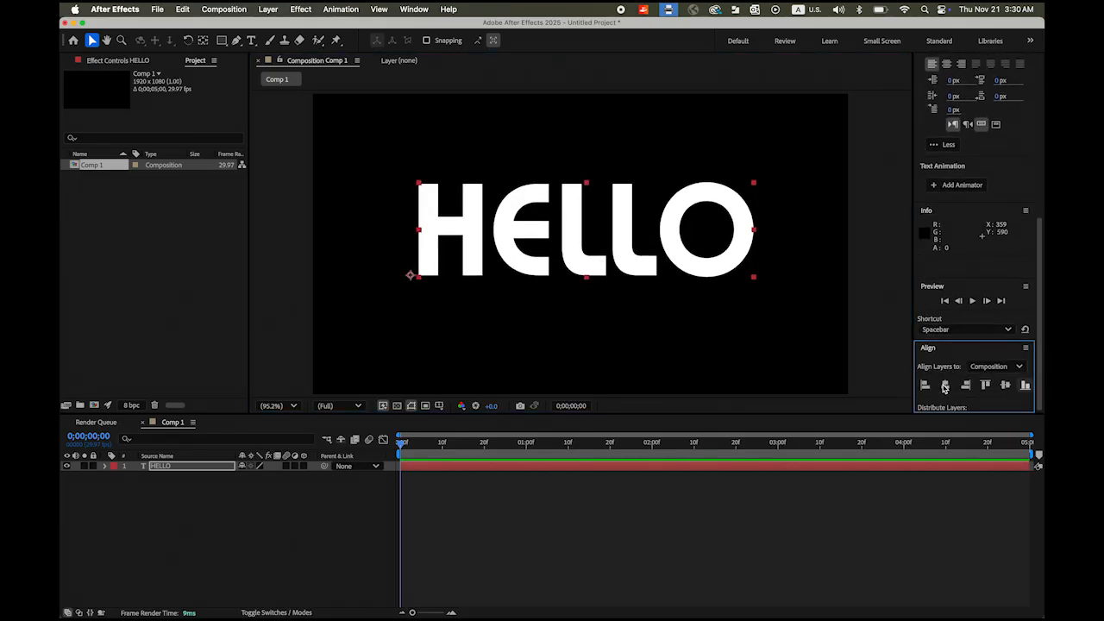
{"action": "left_click", "coordinate": [1005, 385]}
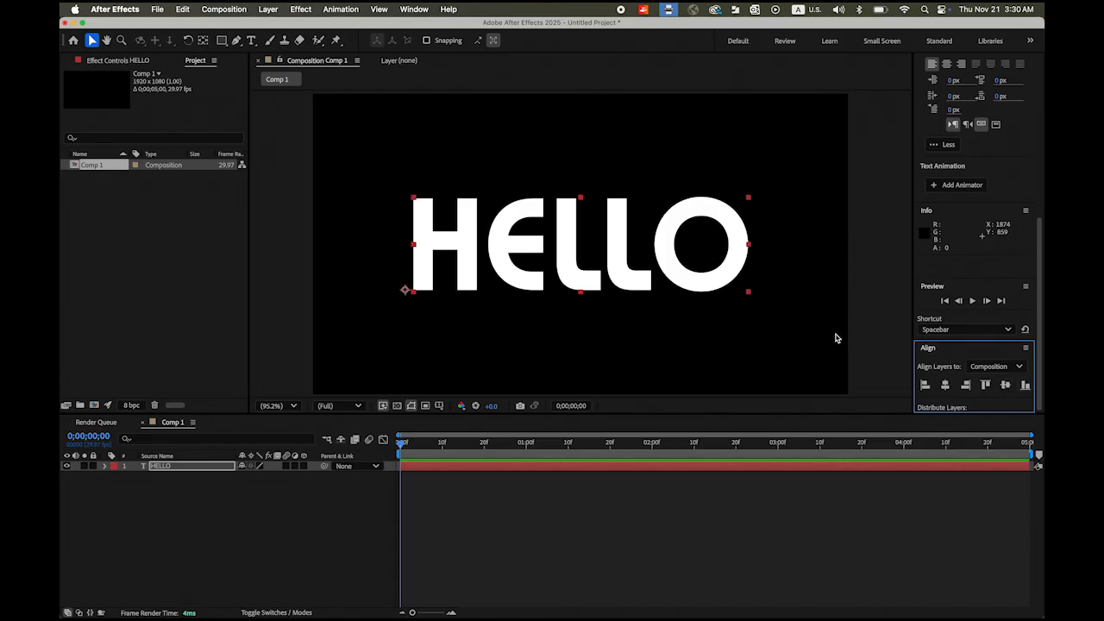
- Pre-compose the HELLO layer into object_holder, moving all attributes into it
{"action": "right_click", "coordinate": [218, 469]}
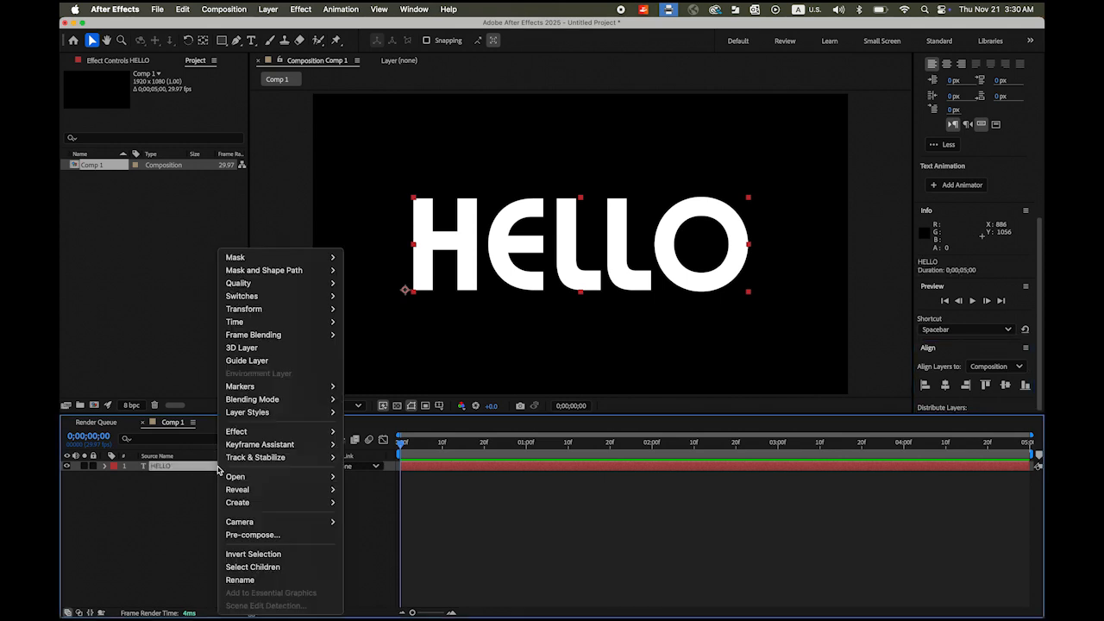
{"action": "left_click", "coordinate": [288, 536]}
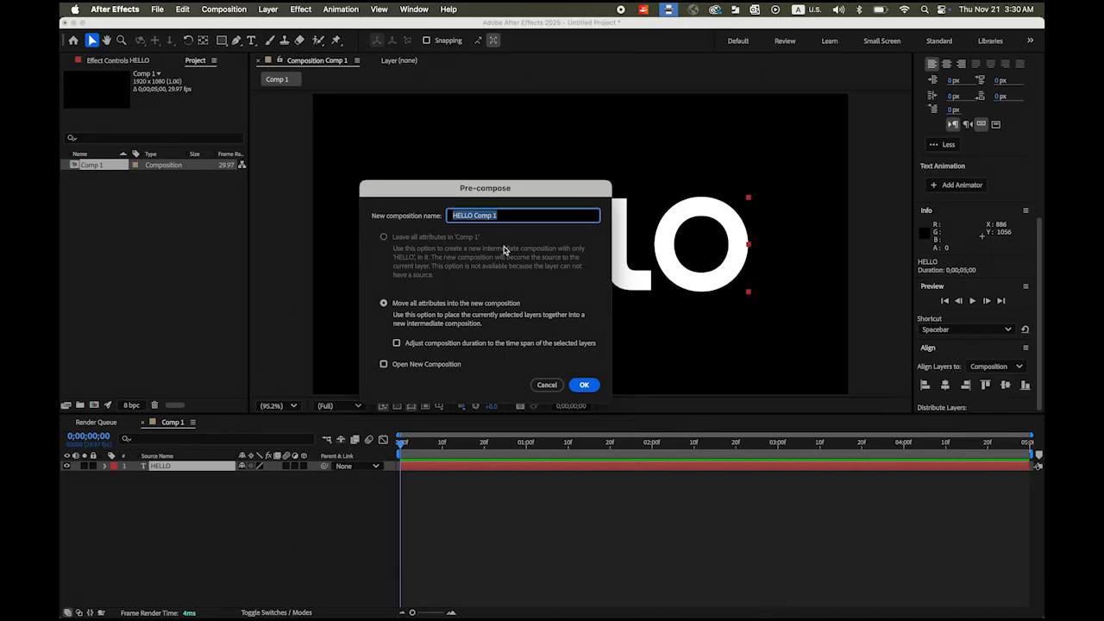
{"action": "type", "text": "object_holder"}
{"action": "left_click", "coordinate": [583, 384]}
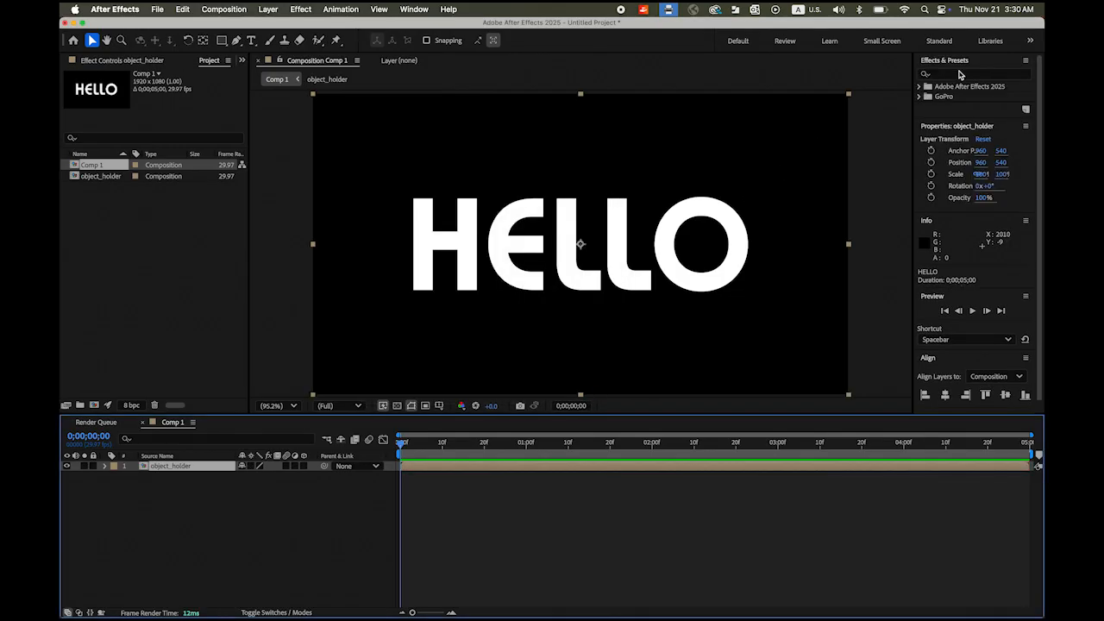
- Search Effects & Presets for 'cc scat' and apply CC Scatterize to object_holder
{"action": "left_click", "coordinate": [957, 74]}
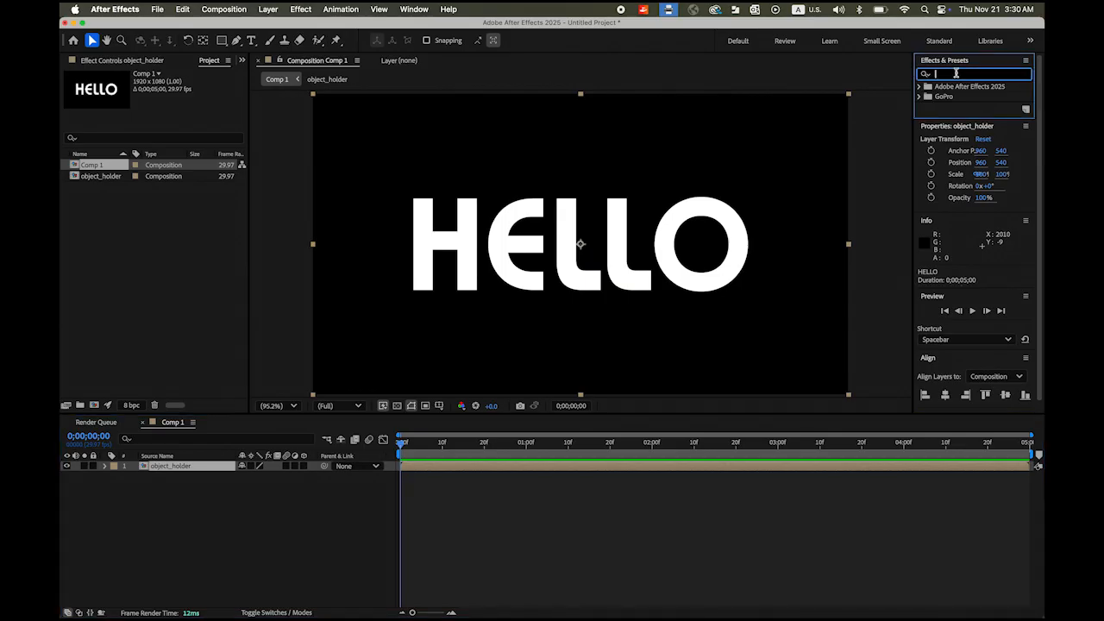
{"action": "type", "text": "cc"}
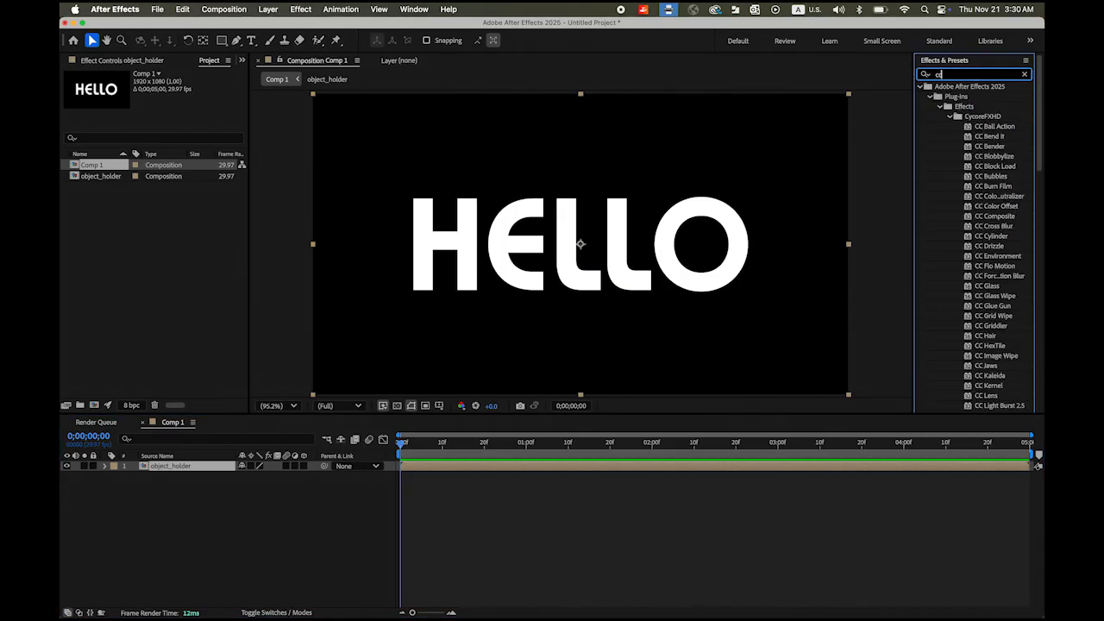
{"action": "type", "text": " scat"}
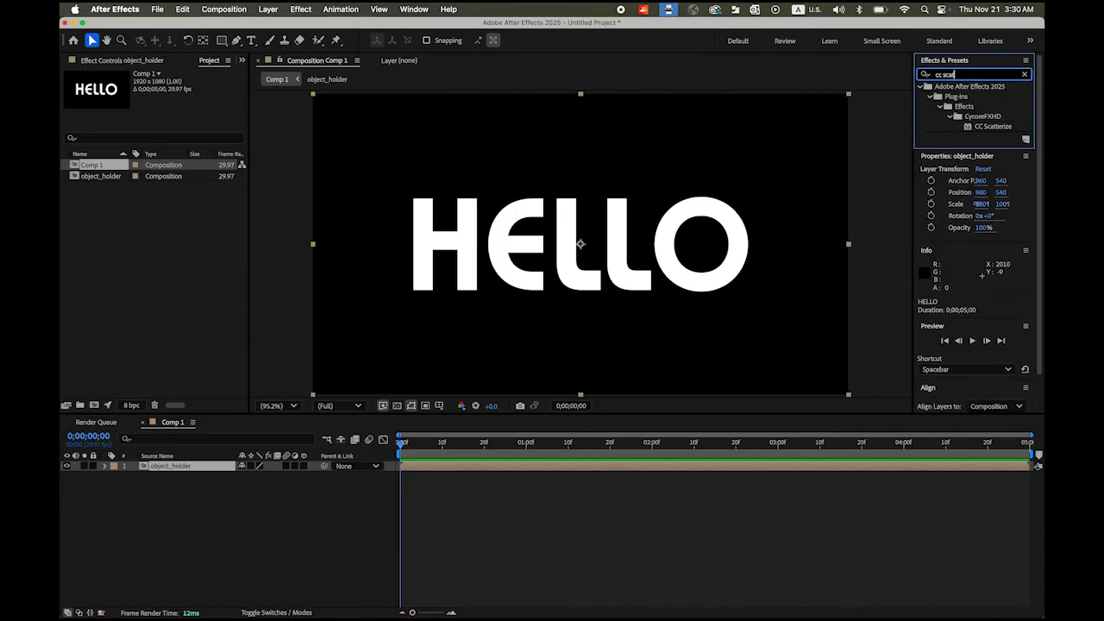
{"action": "left_click", "coordinate": [999, 128]}
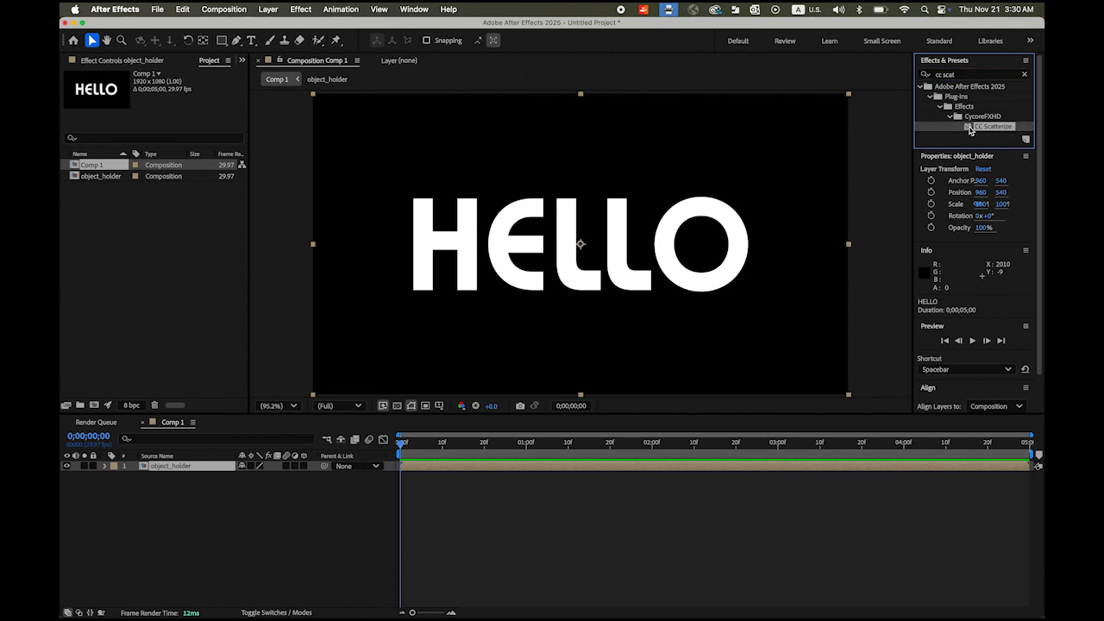
{"action": "left_click_drag", "start_coordinate": [970, 130], "coordinate": [191, 466]}
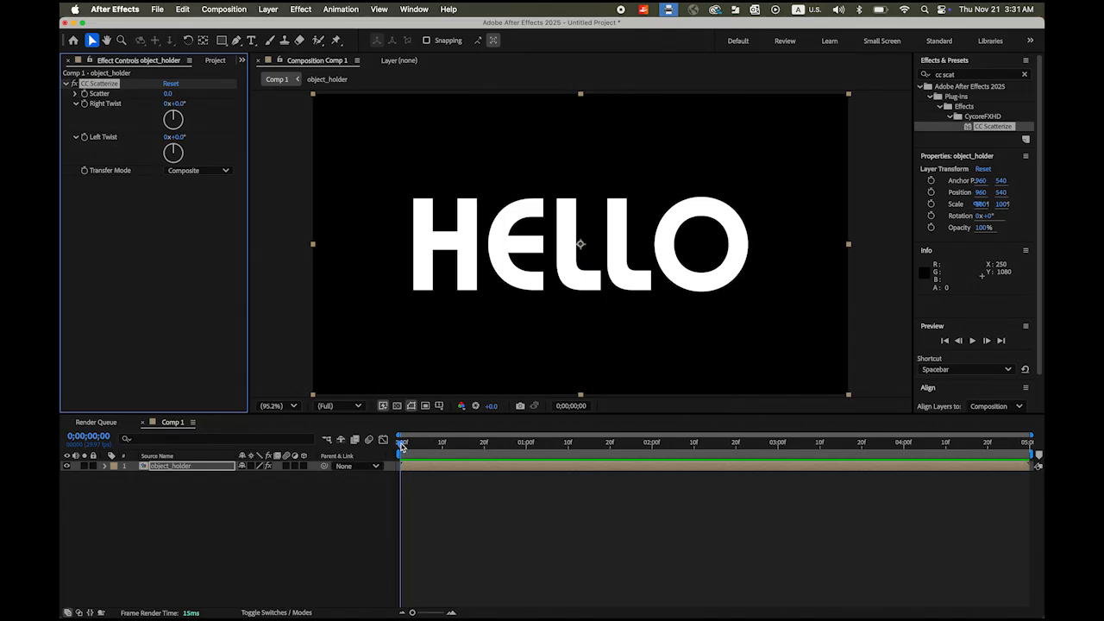
- Start CC Scatterize at Scatter 232, Right Twist 5x+78°, Left Twist 0x-178°, and preview the assembly
{"action": "left_click_drag", "start_coordinate": [401, 445], "coordinate": [527, 458]}
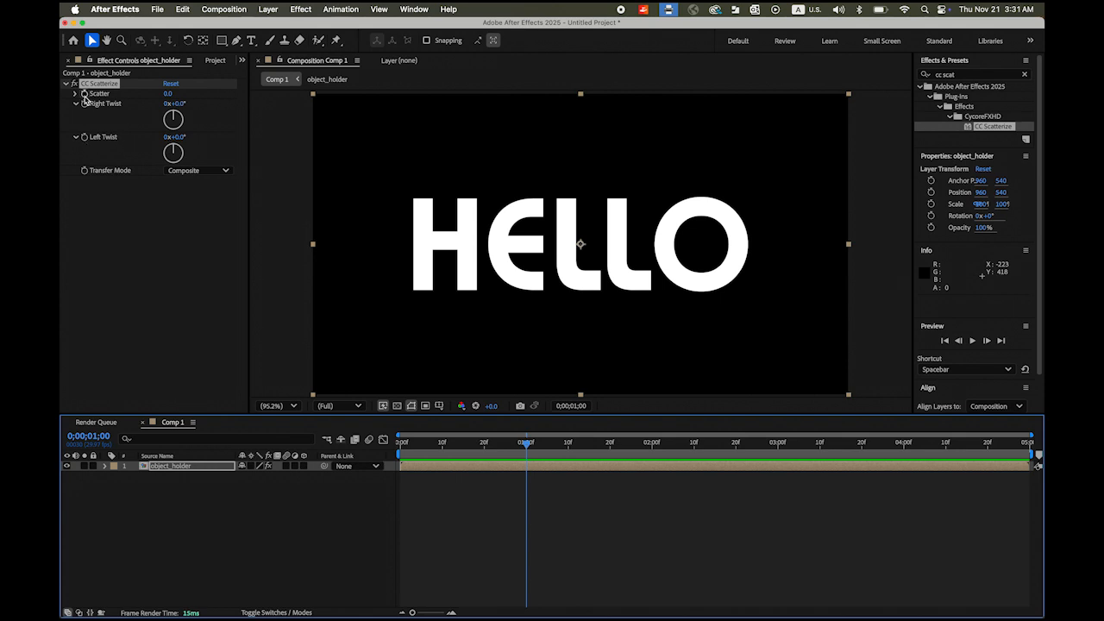
{"action": "left_click", "coordinate": [85, 97]}
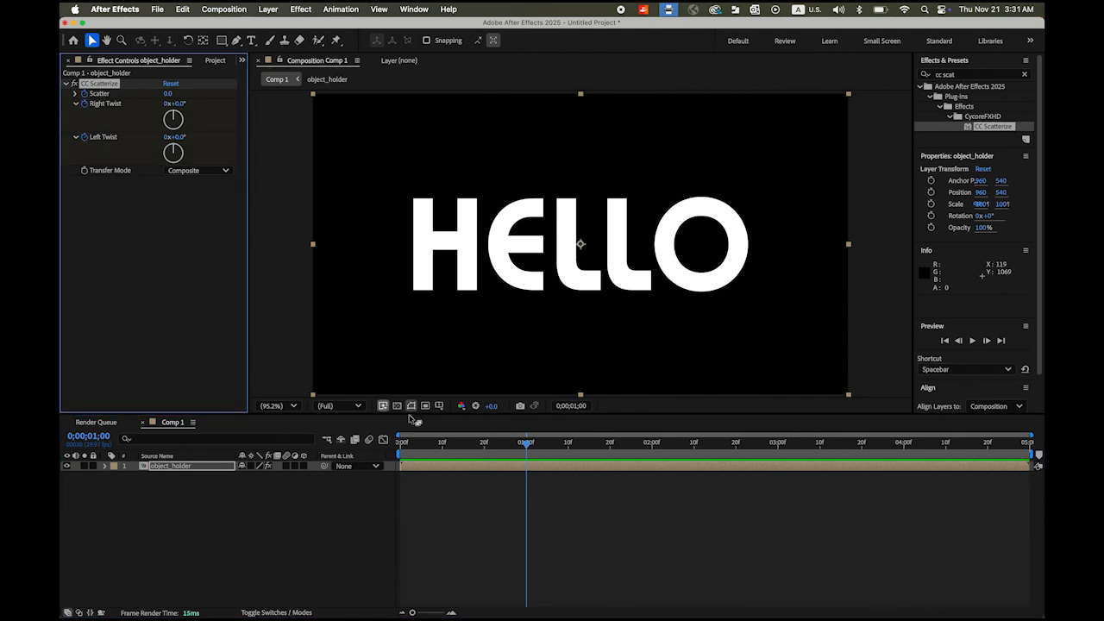
{"action": "left_click_drag", "start_coordinate": [528, 447], "coordinate": [414, 444]}
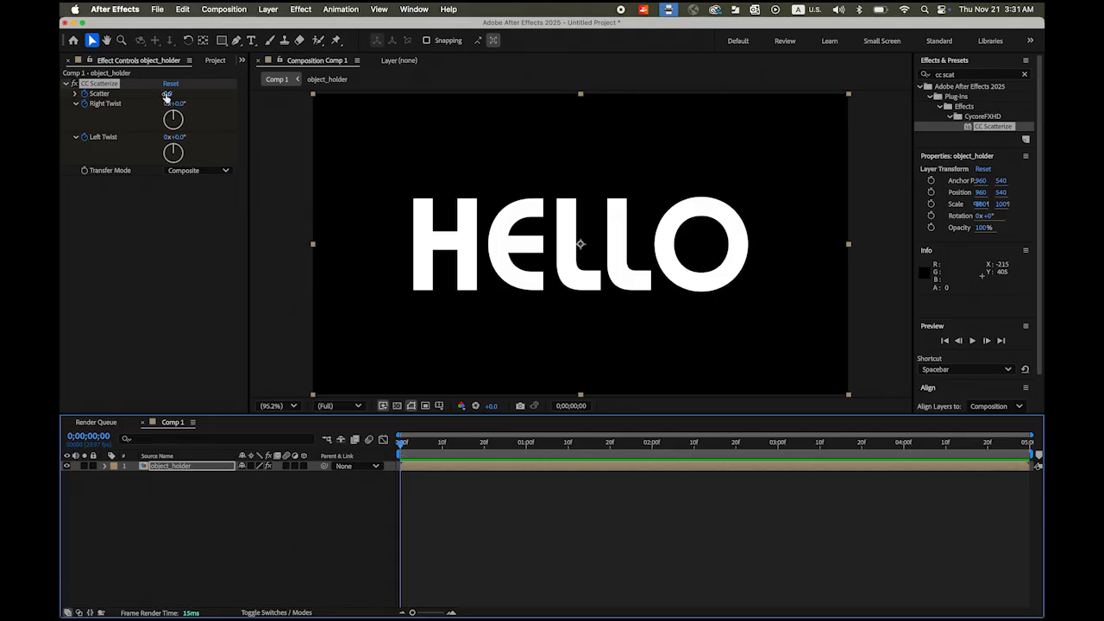
{"action": "left_click_drag", "start_coordinate": [166, 97], "coordinate": [318, 110]}
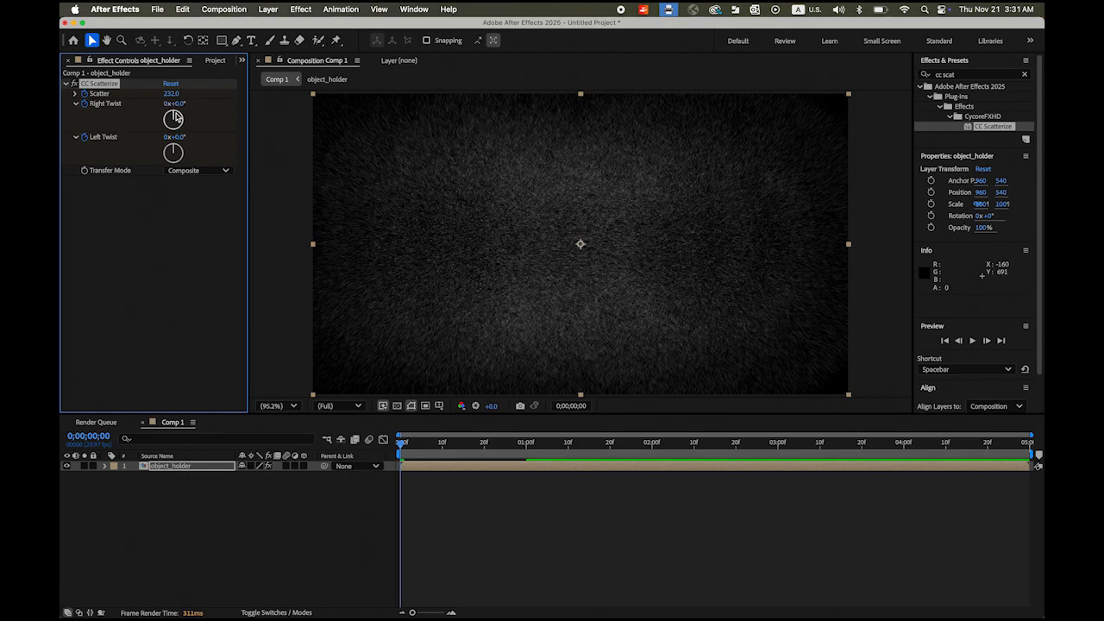
{"action": "left_click_drag", "start_coordinate": [174, 118], "coordinate": [173, 162]}
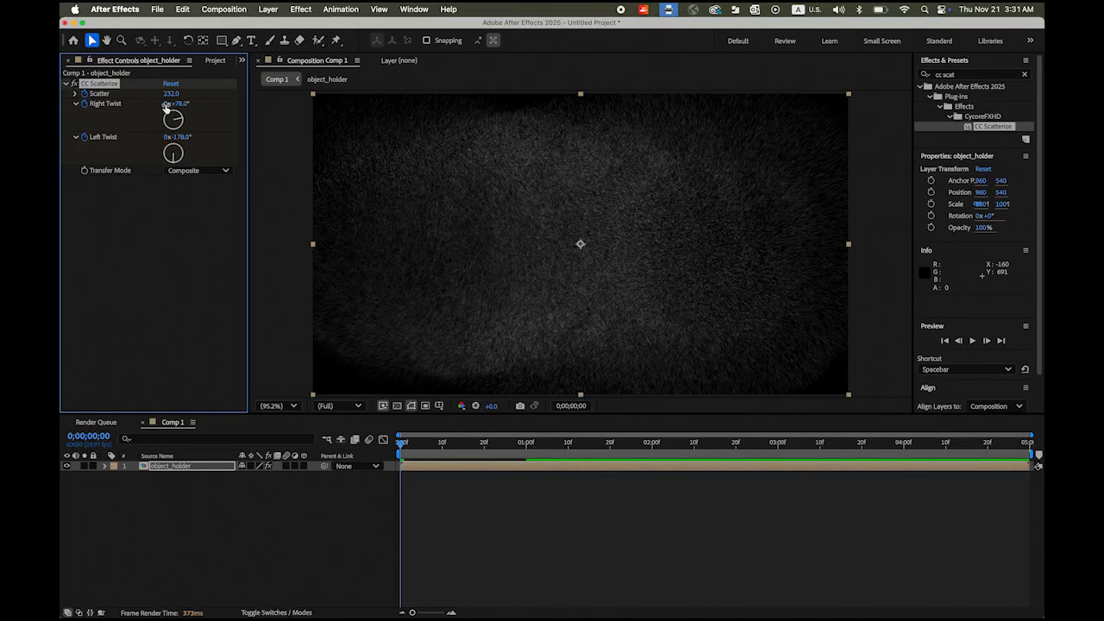
{"action": "left_click_drag", "start_coordinate": [165, 104], "coordinate": [169, 105]}
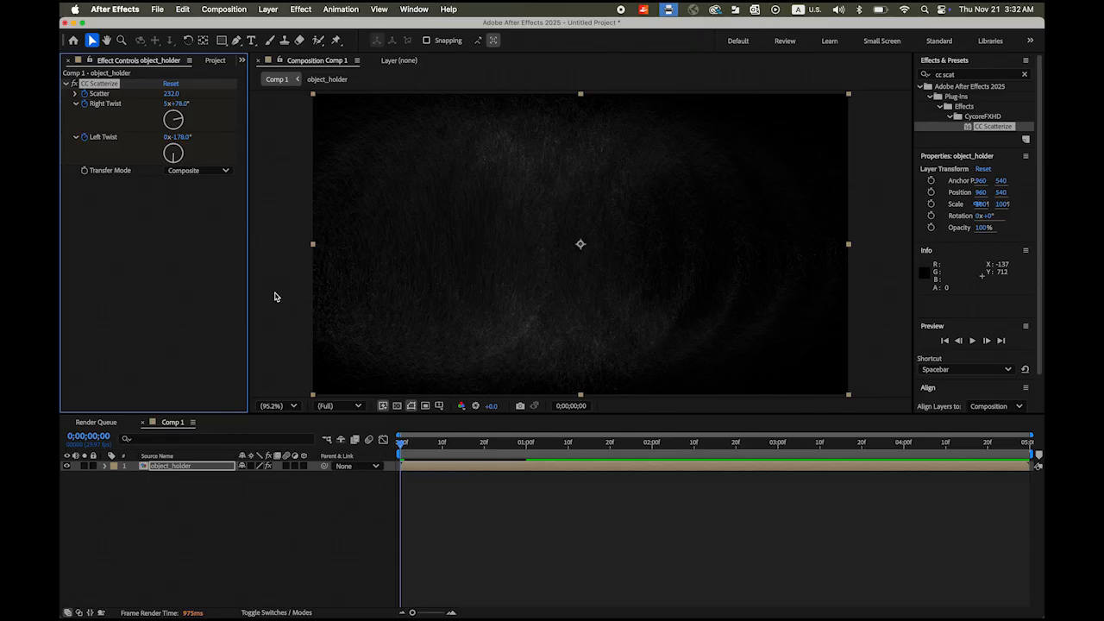
{"action": "key", "text": "space"}
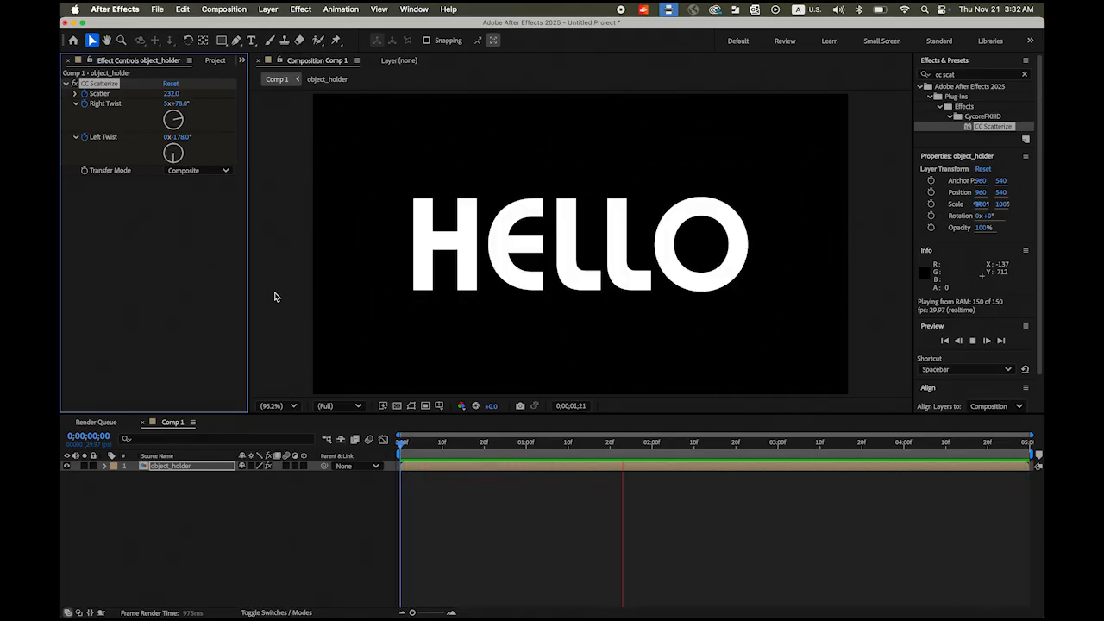
- Reveal the CC Scatterize properties of the layer in the timeline
{"action": "key", "text": "space"}
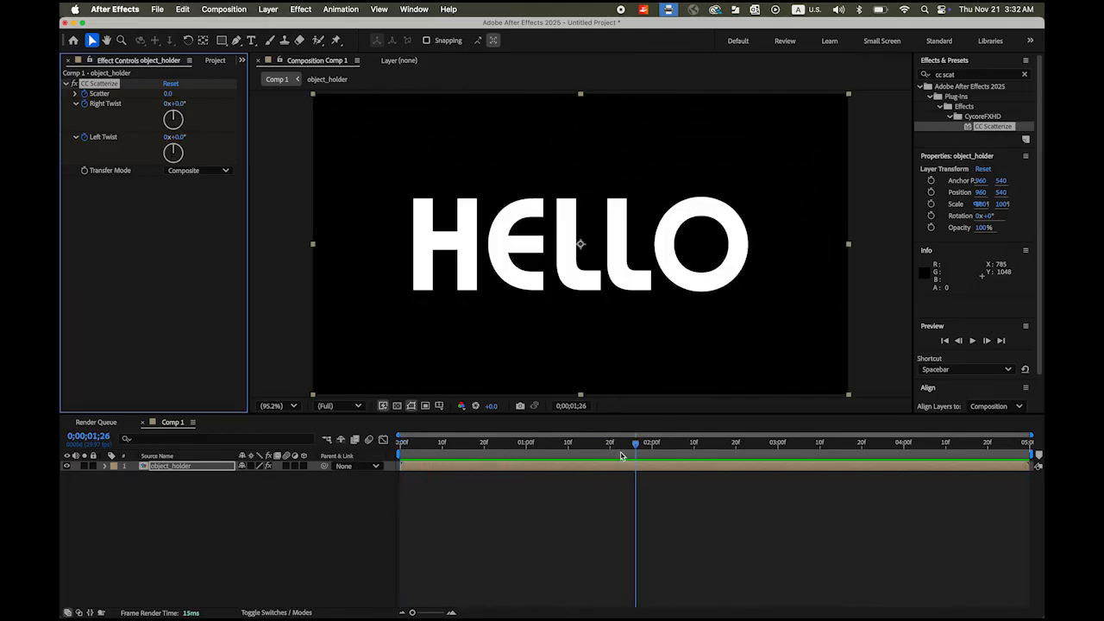
{"action": "left_click", "coordinate": [105, 470]}
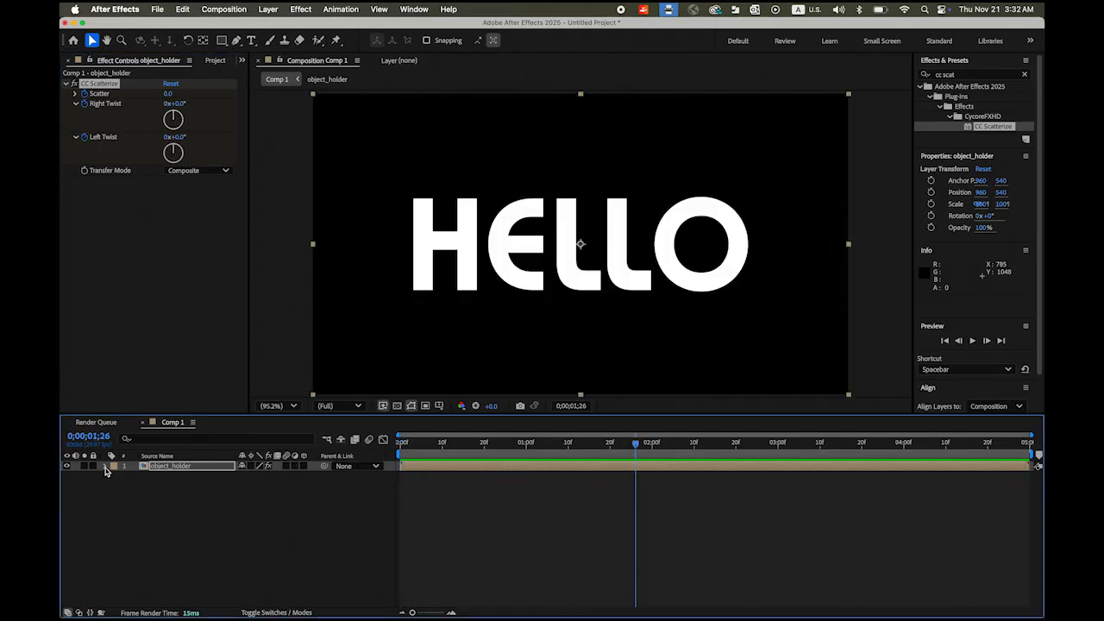
{"action": "left_click", "coordinate": [105, 466]}
{"action": "left_click", "coordinate": [116, 477]}
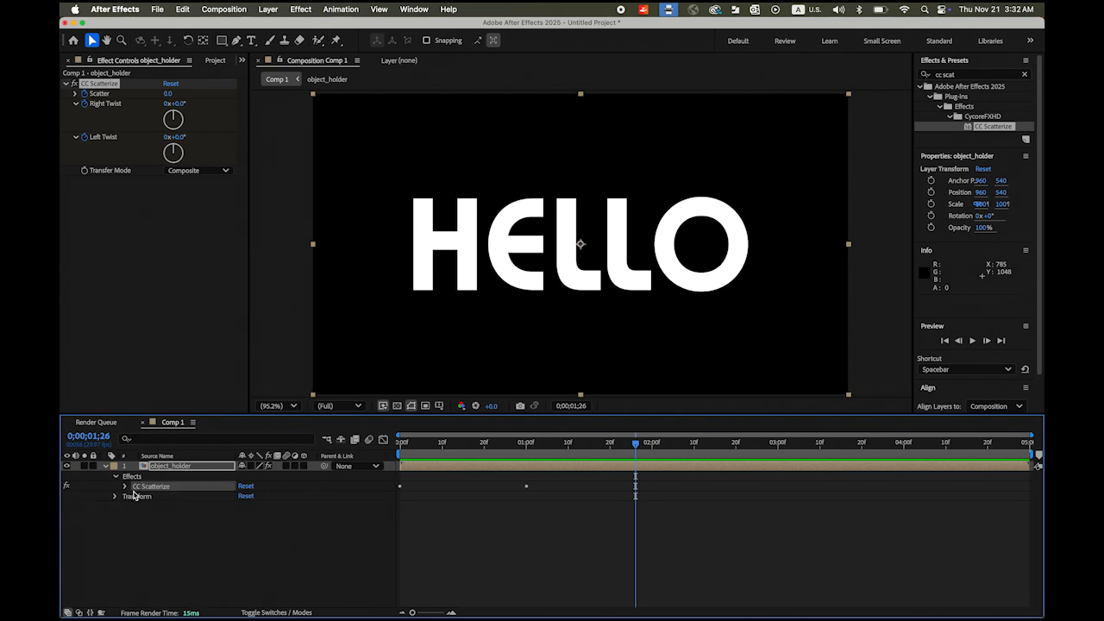
{"action": "left_click", "coordinate": [125, 487]}
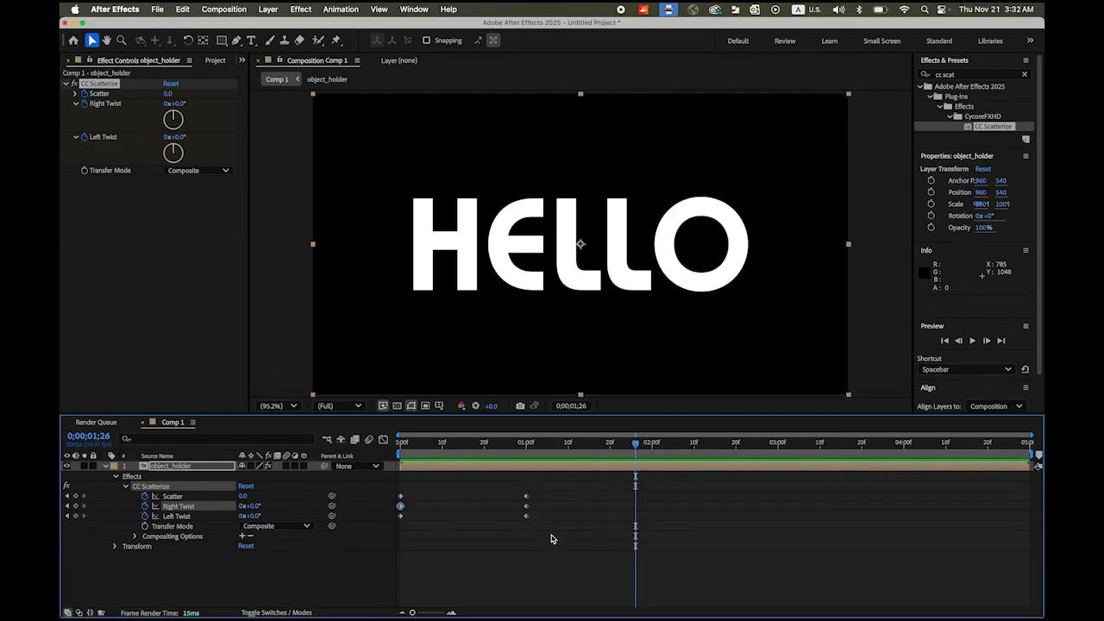
- Copy the three one-second scatter keyframes and paste them at three seconds
{"action": "left_click_drag", "start_coordinate": [552, 539], "coordinate": [510, 490]}
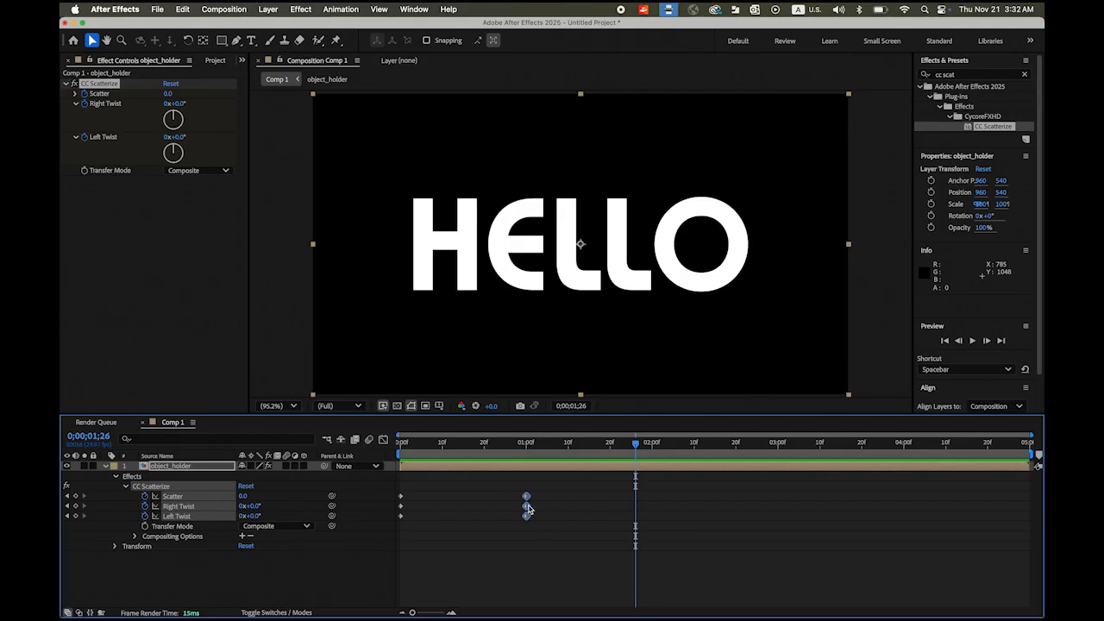
{"action": "key", "text": "super+c"}
{"action": "left_click_drag", "start_coordinate": [639, 449], "coordinate": [777, 457]}
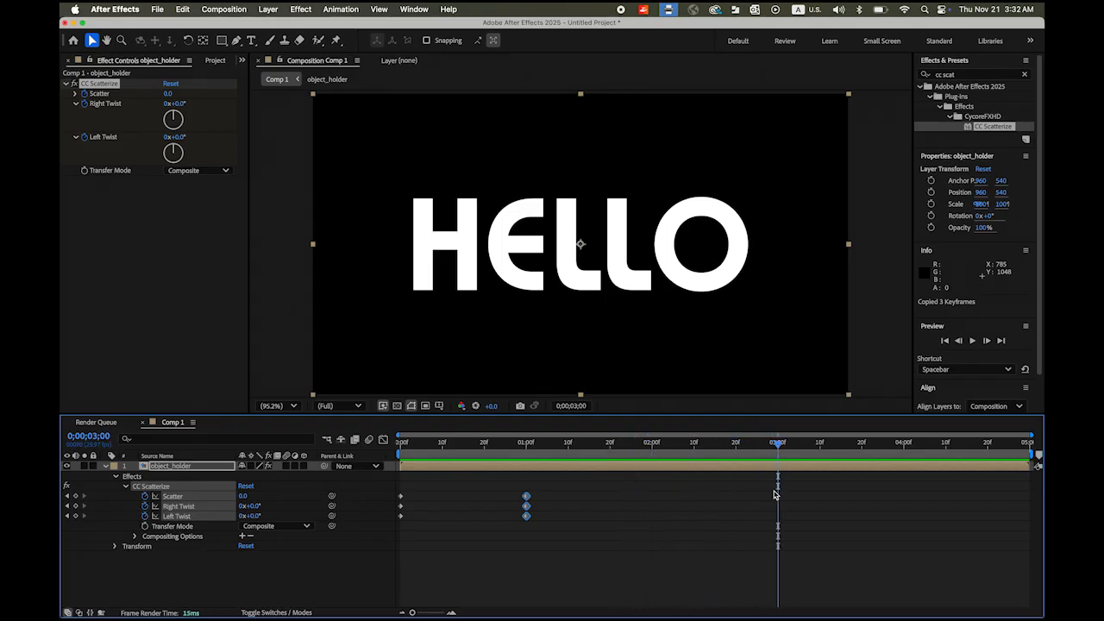
{"action": "key", "text": "super+v"}
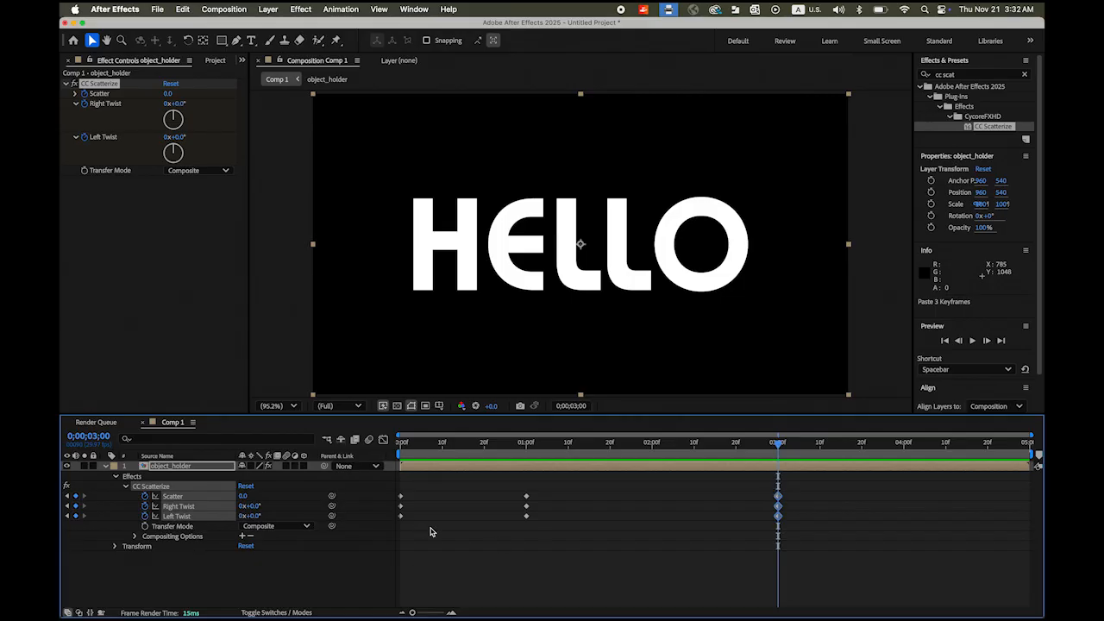
- Copy the three starting keyframes to four seconds and preview from the start
{"action": "left_click_drag", "start_coordinate": [430, 530], "coordinate": [385, 488]}
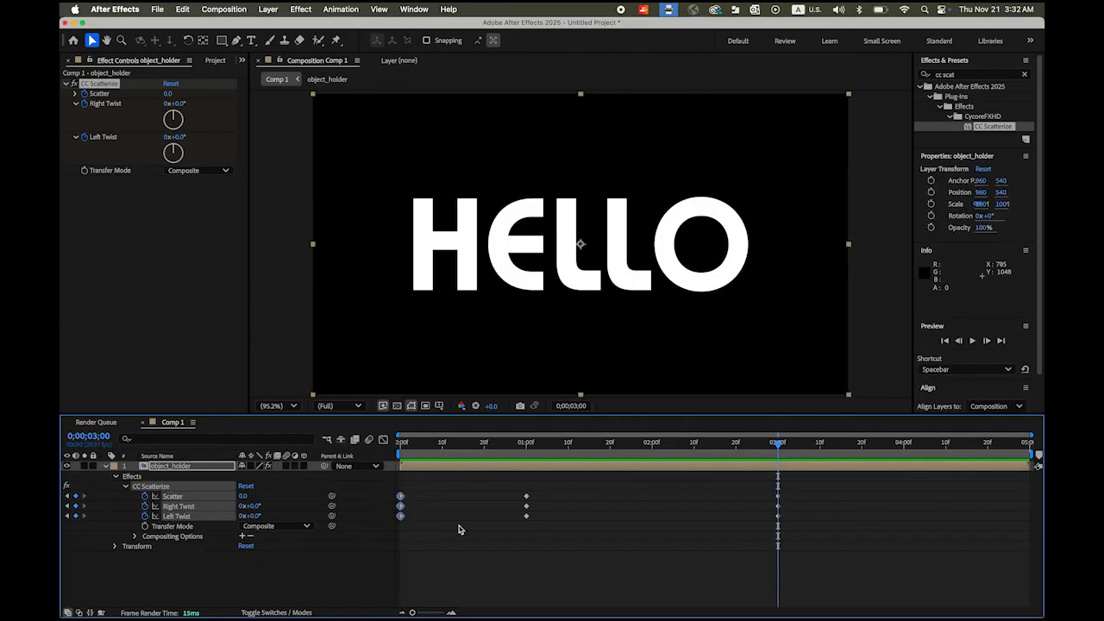
{"action": "key", "text": "cmd+c"}
{"action": "left_click_drag", "start_coordinate": [778, 446], "coordinate": [902, 528]}
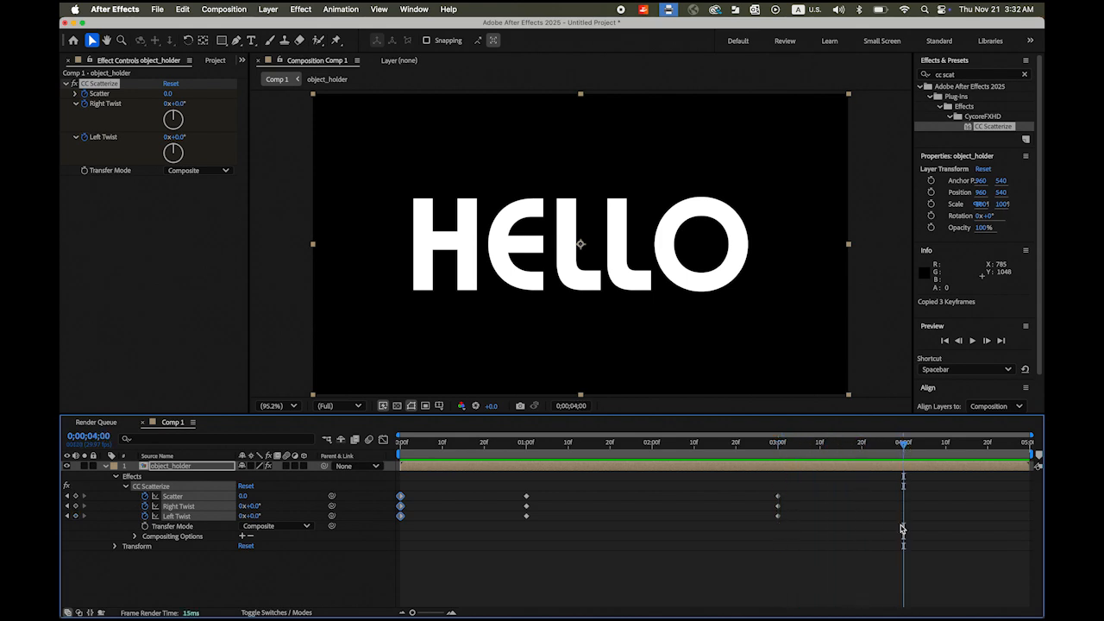
{"action": "key", "text": "cmd+v"}
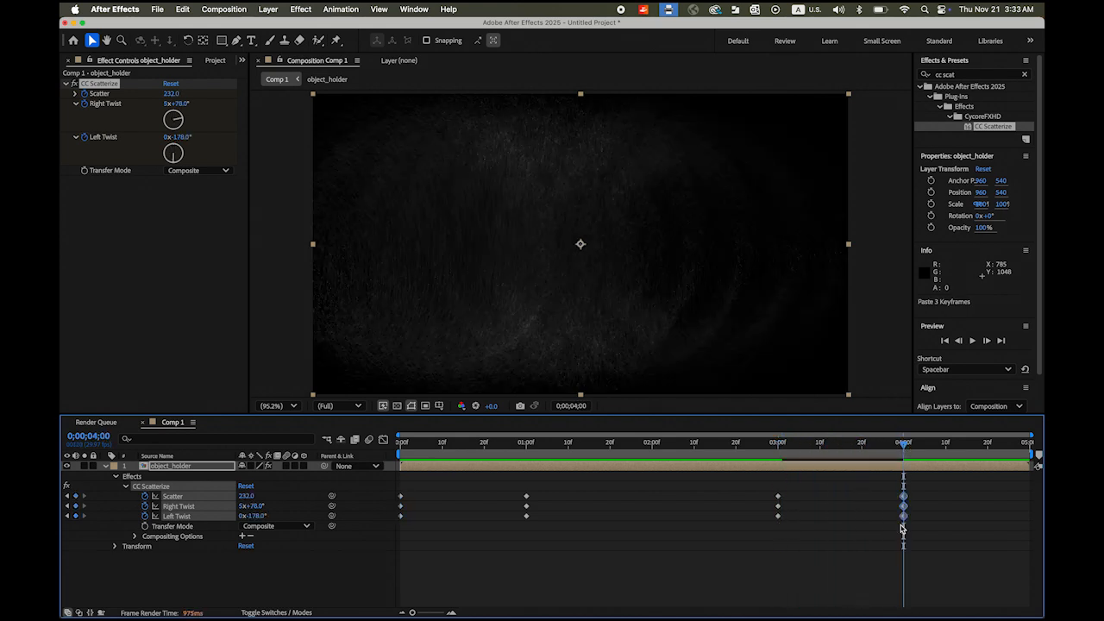
{"action": "left_click_drag", "start_coordinate": [903, 446], "coordinate": [365, 489]}
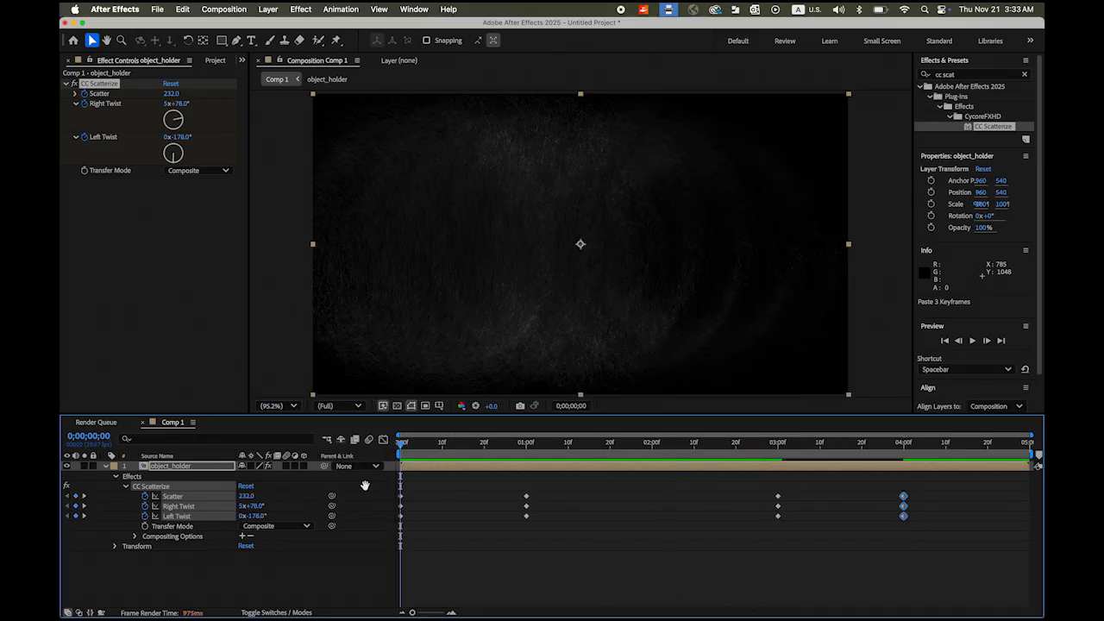
{"action": "key", "text": "space"}
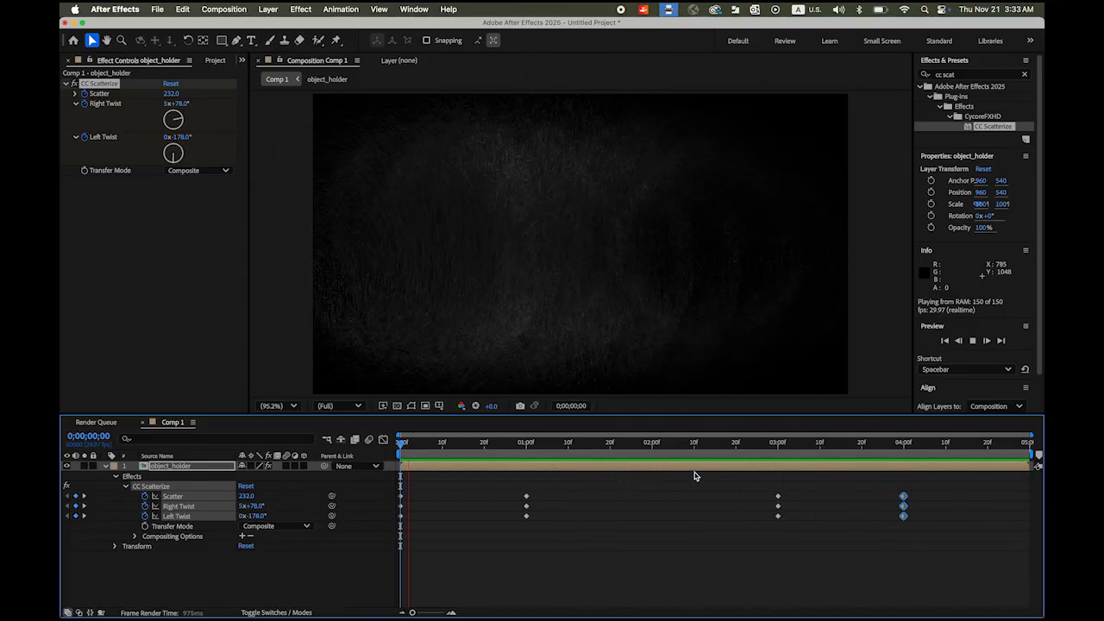
{"action": "key", "text": "space"}
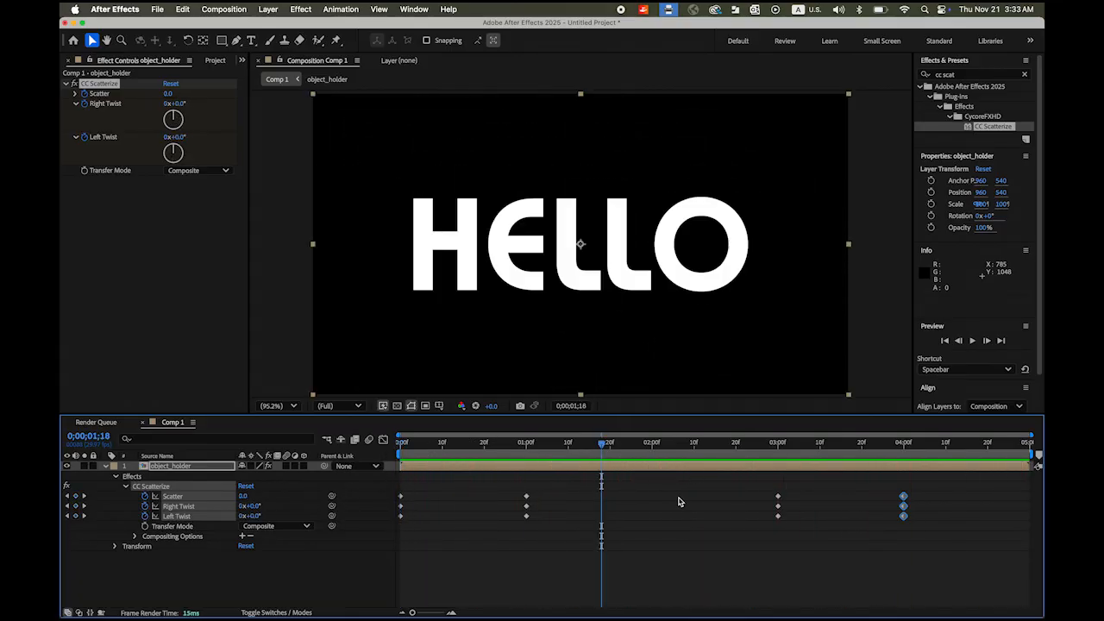
- Add an Opacity keyframe of 0% at the start of the layer
{"action": "left_click", "coordinate": [105, 467]}
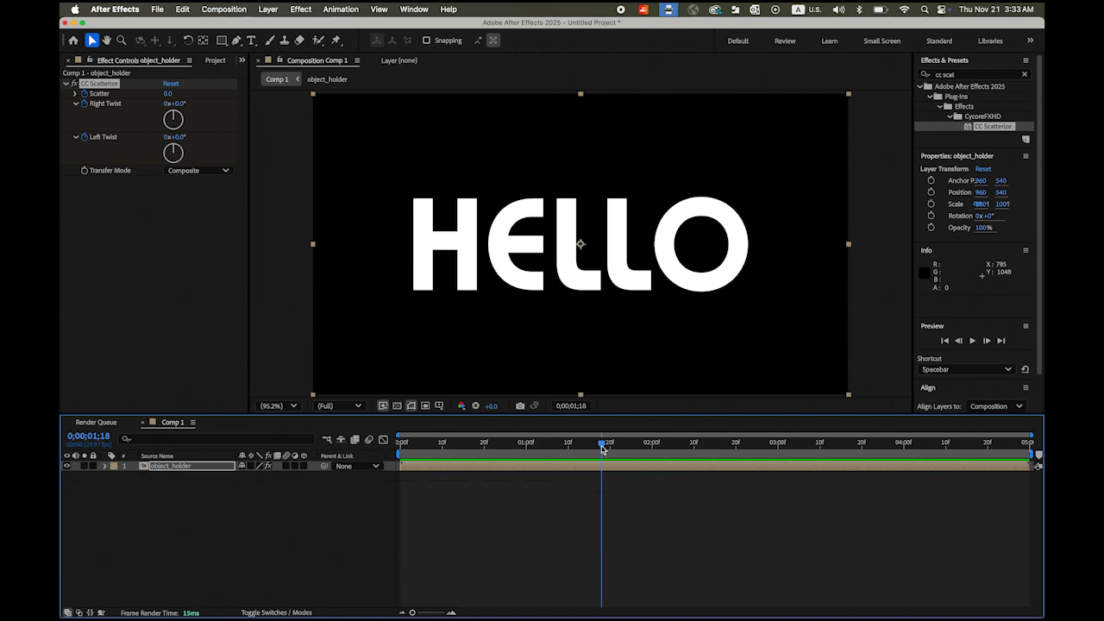
{"action": "left_click_drag", "start_coordinate": [603, 447], "coordinate": [317, 452]}
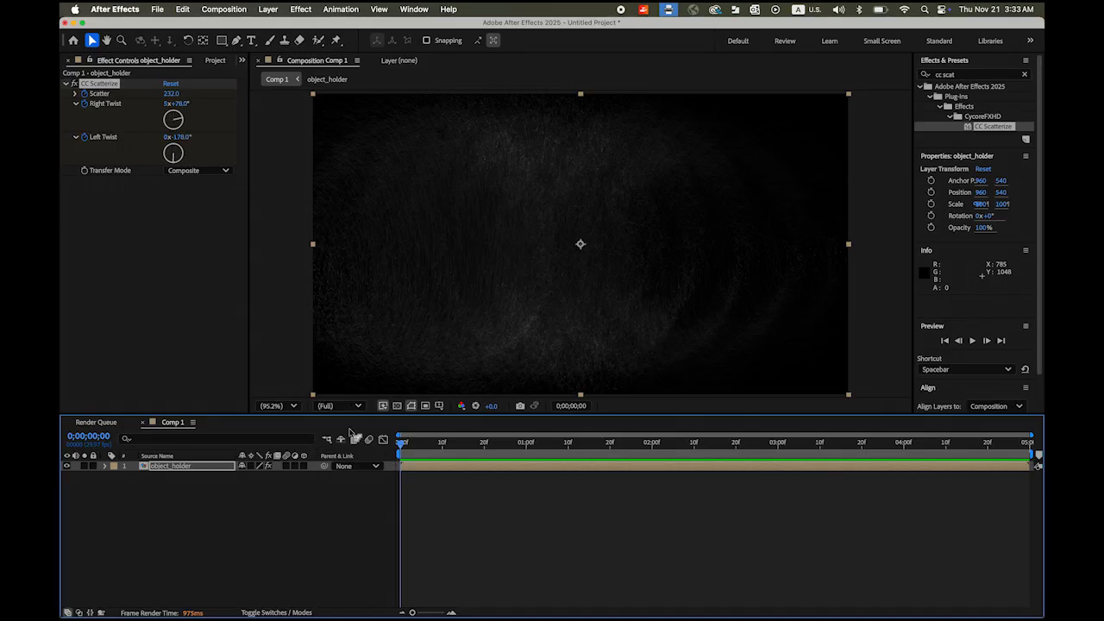
{"action": "key", "text": "t"}
{"action": "left_click", "coordinate": [135, 476]}
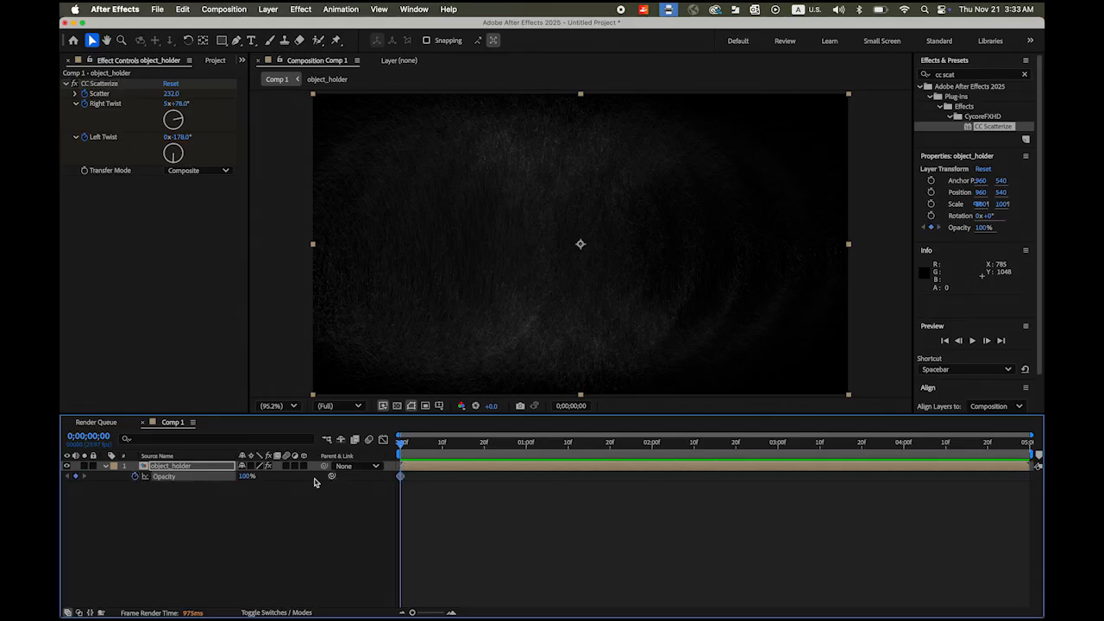
{"action": "type", "text": "0"}
{"action": "key", "text": "Return"}
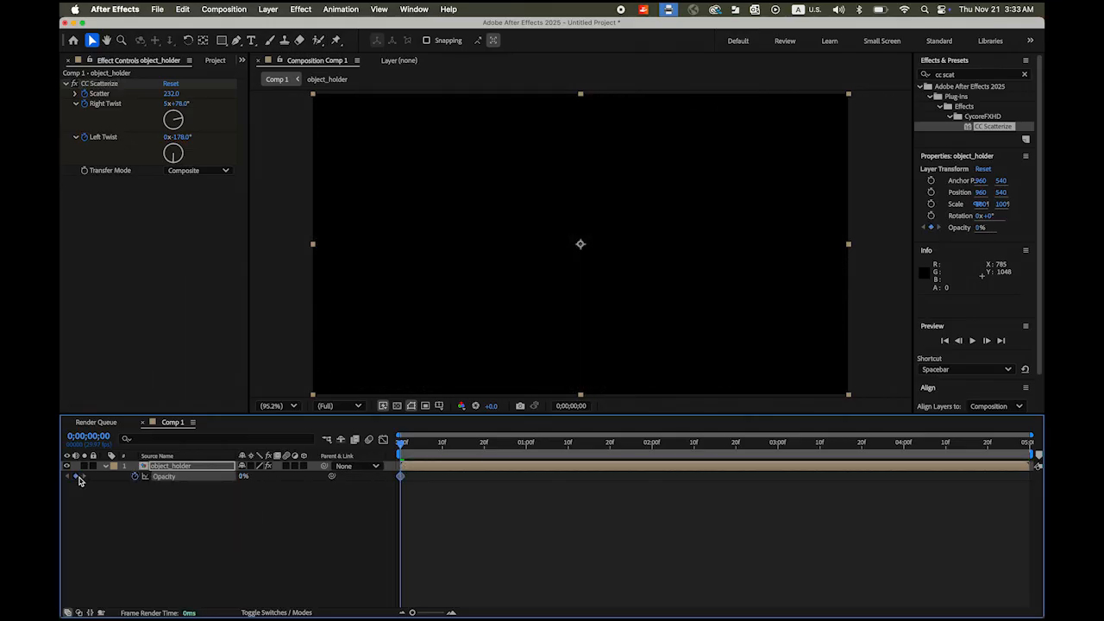
- Key Opacity to 100% at 1 and 3 seconds and 0% at 4 seconds, then preview
{"action": "left_click_drag", "start_coordinate": [401, 446], "coordinate": [526, 455]}
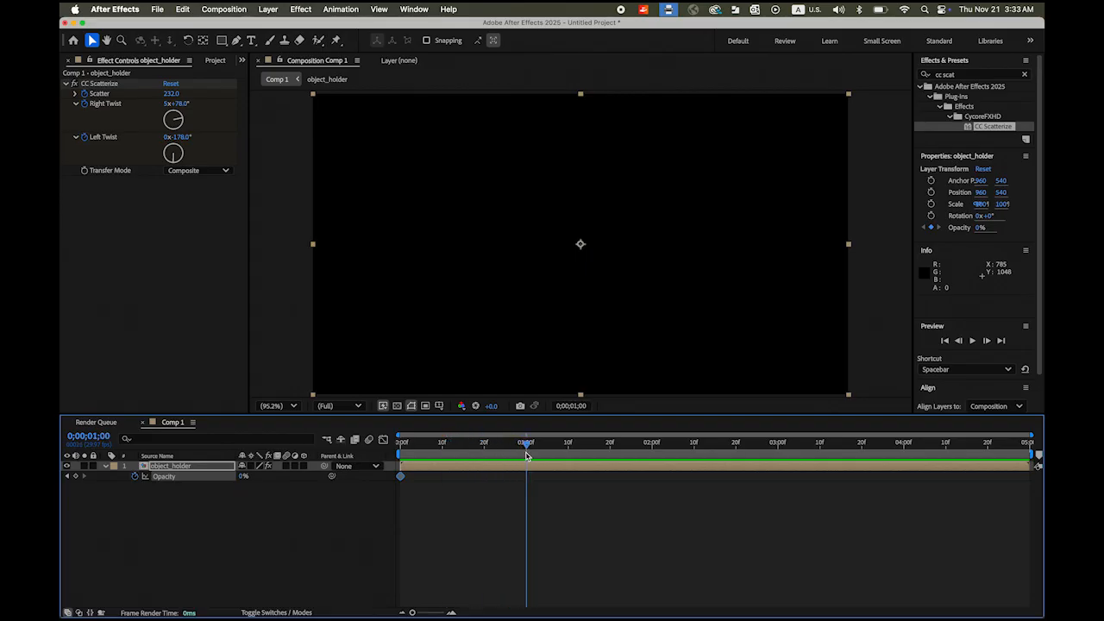
{"action": "left_click_drag", "start_coordinate": [242, 480], "coordinate": [345, 484]}
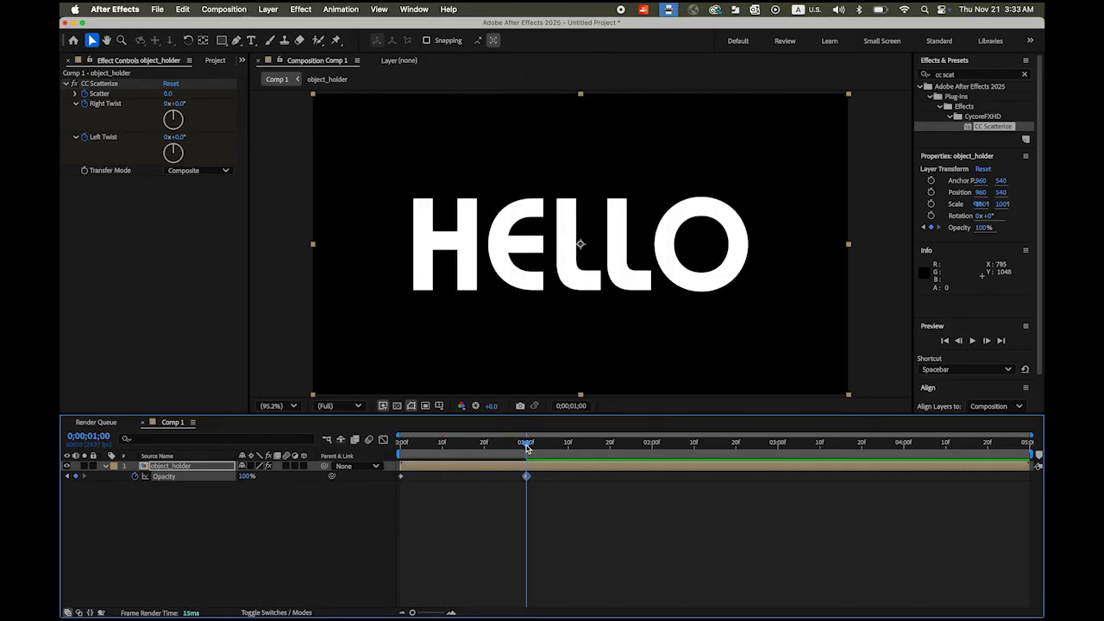
{"action": "left_click_drag", "start_coordinate": [527, 447], "coordinate": [778, 454]}
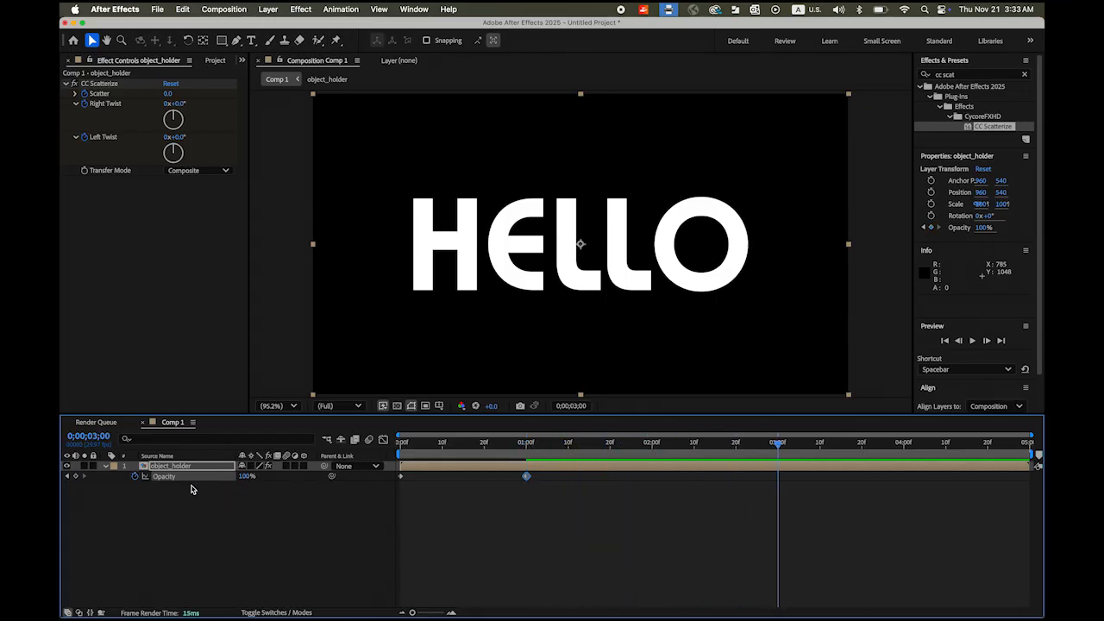
{"action": "left_click", "coordinate": [76, 477]}
{"action": "left_click_drag", "start_coordinate": [779, 447], "coordinate": [904, 452]}
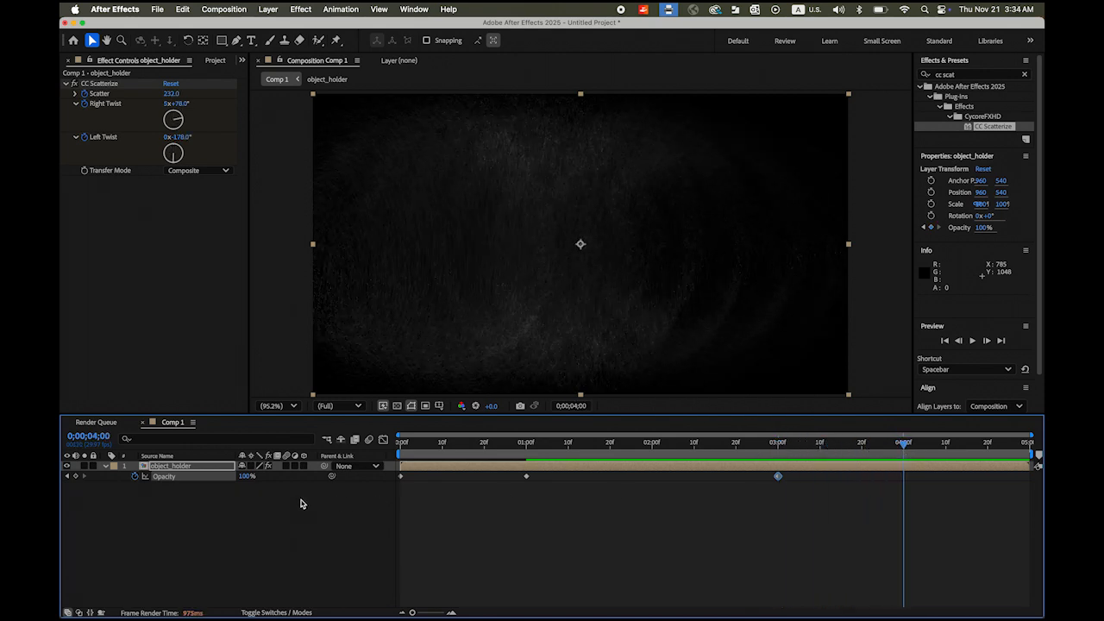
{"action": "left_click", "coordinate": [248, 477]}
{"action": "type", "text": "0"}
{"action": "key", "text": "Return"}
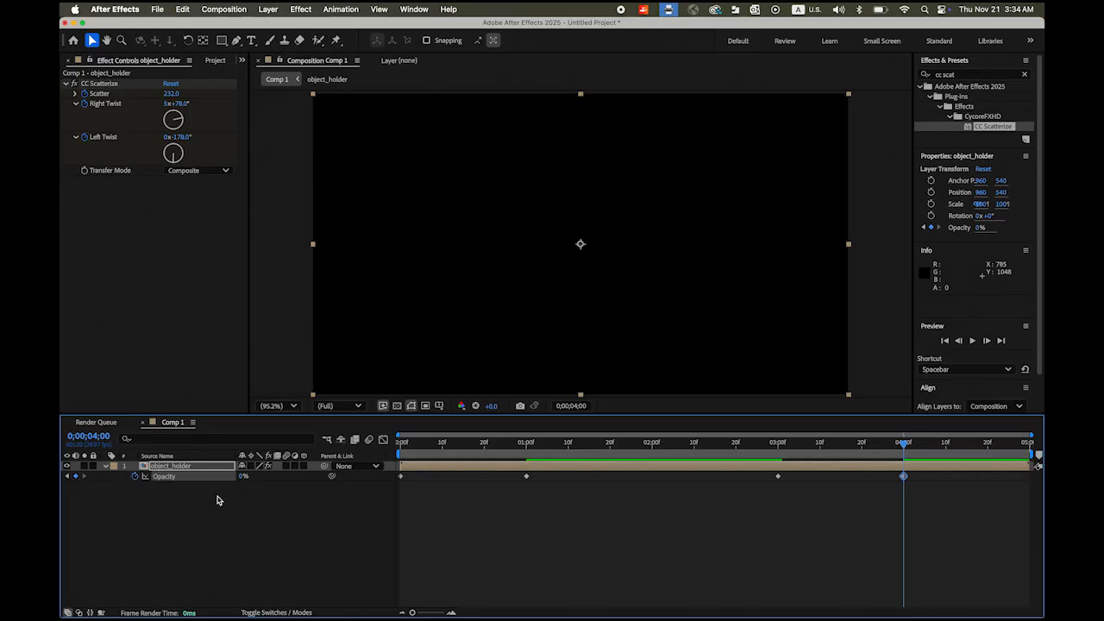
{"action": "key", "text": "space"}
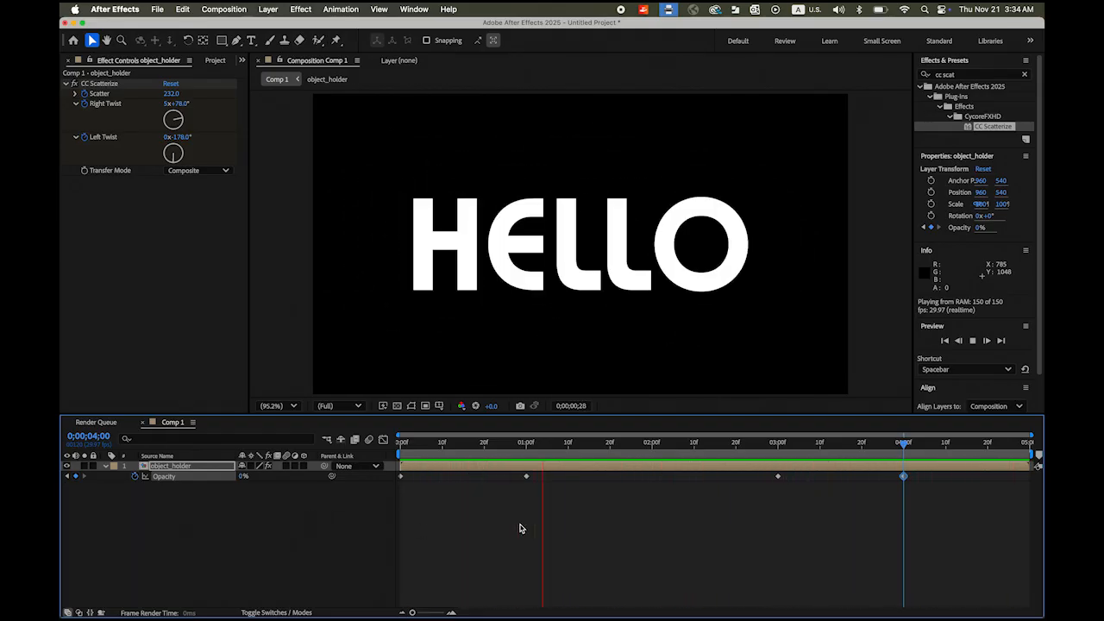
- Apply Easy Ease In to all four Opacity keyframes via Keyframe Assistant
{"action": "key", "text": "space"}
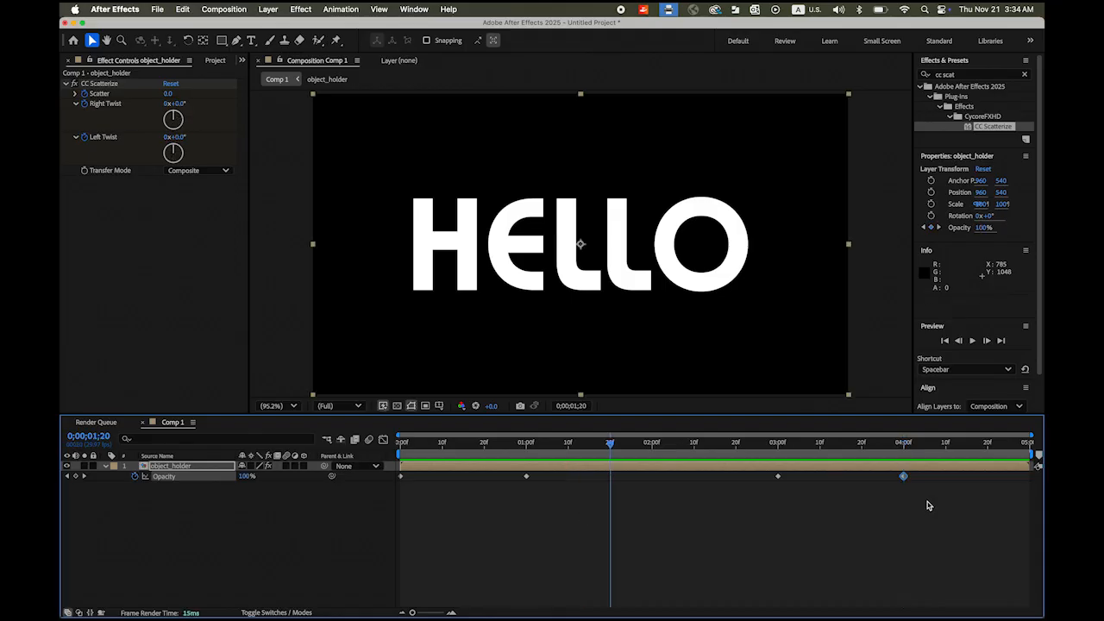
{"action": "left_click_drag", "start_coordinate": [928, 505], "coordinate": [399, 471]}
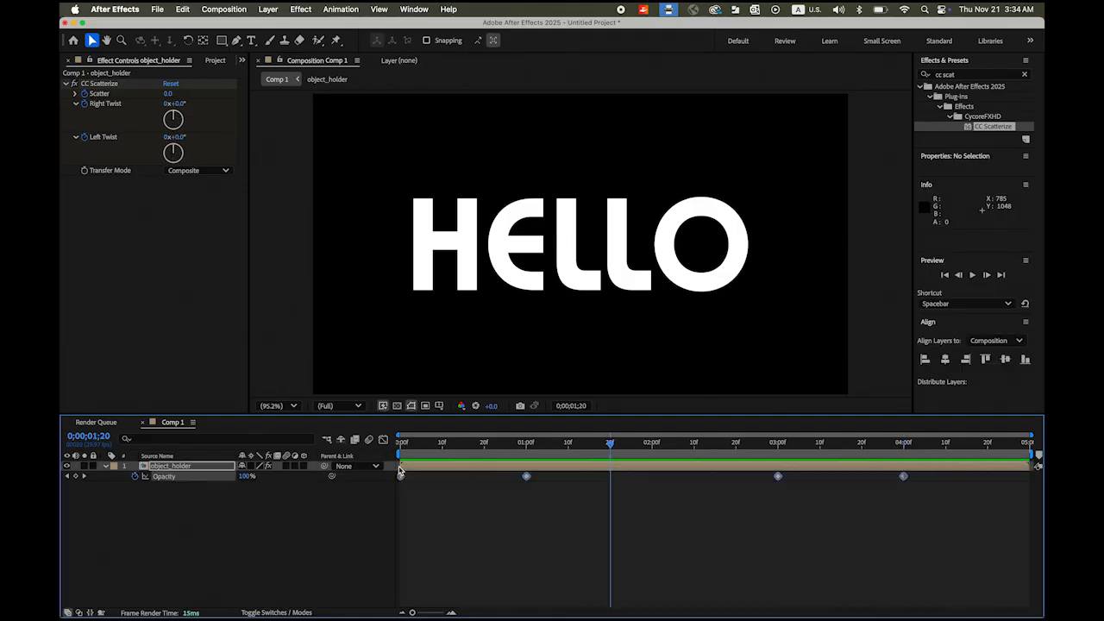
{"action": "right_click", "coordinate": [780, 480]}
{"action": "mouse_move", "coordinate": [829, 608]}
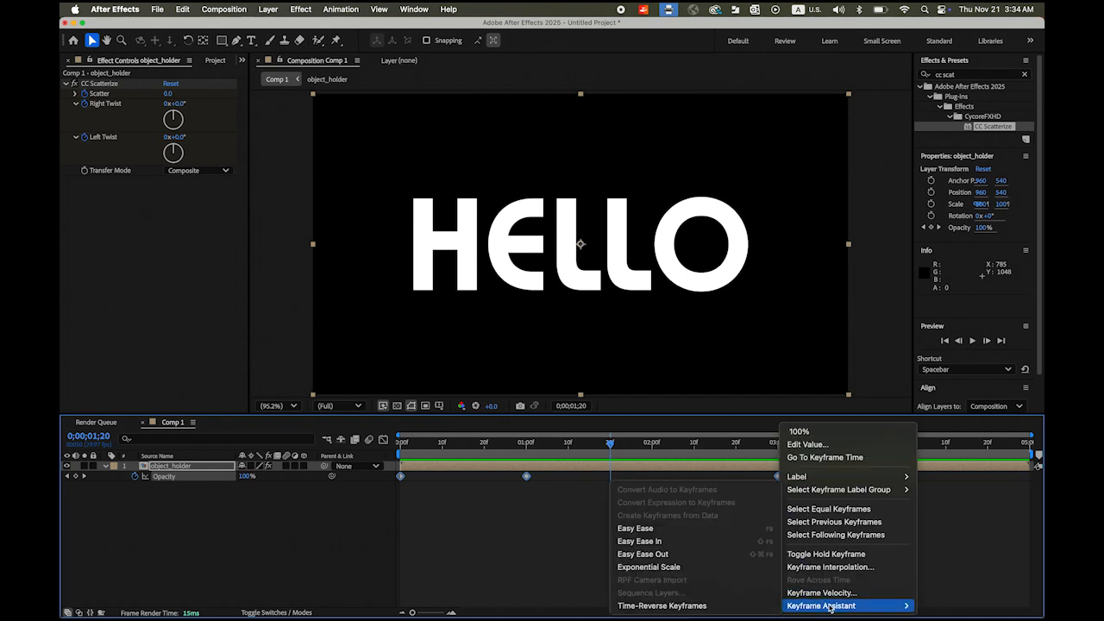
{"action": "left_click", "coordinate": [669, 545]}
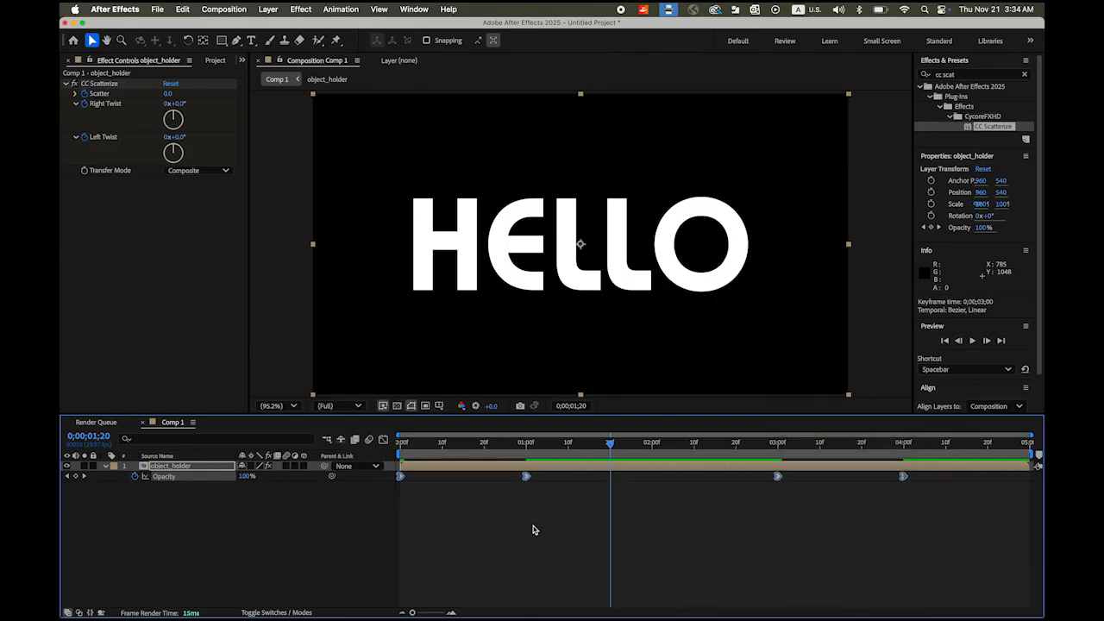
- Reveal the CC Scatterize properties of object_holder in the timeline
{"action": "left_click", "coordinate": [106, 465]}
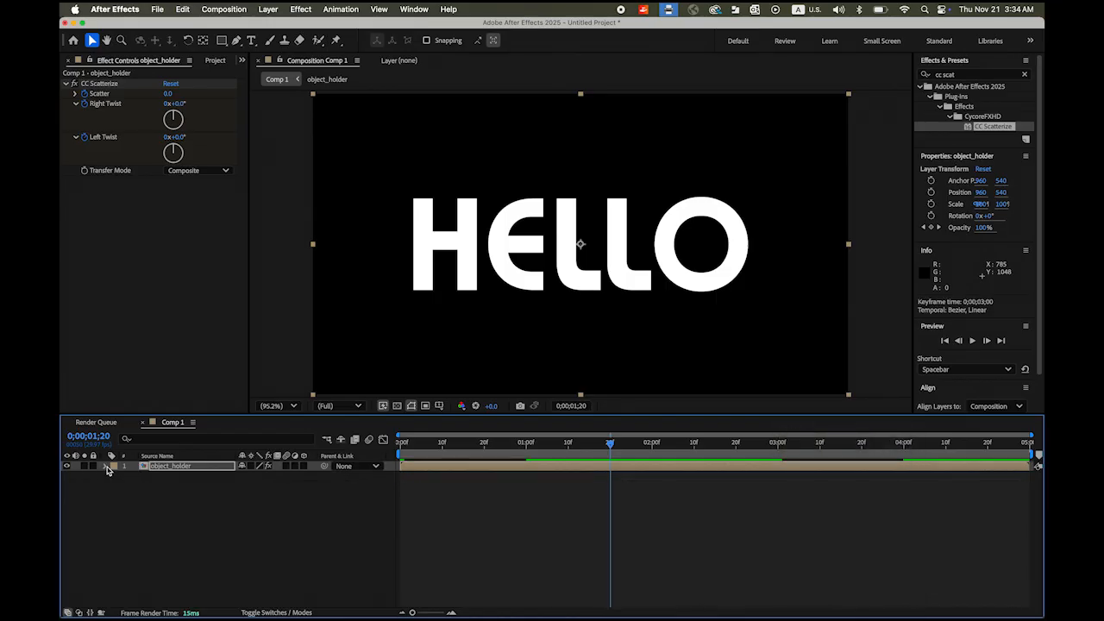
{"action": "left_click", "coordinate": [106, 466]}
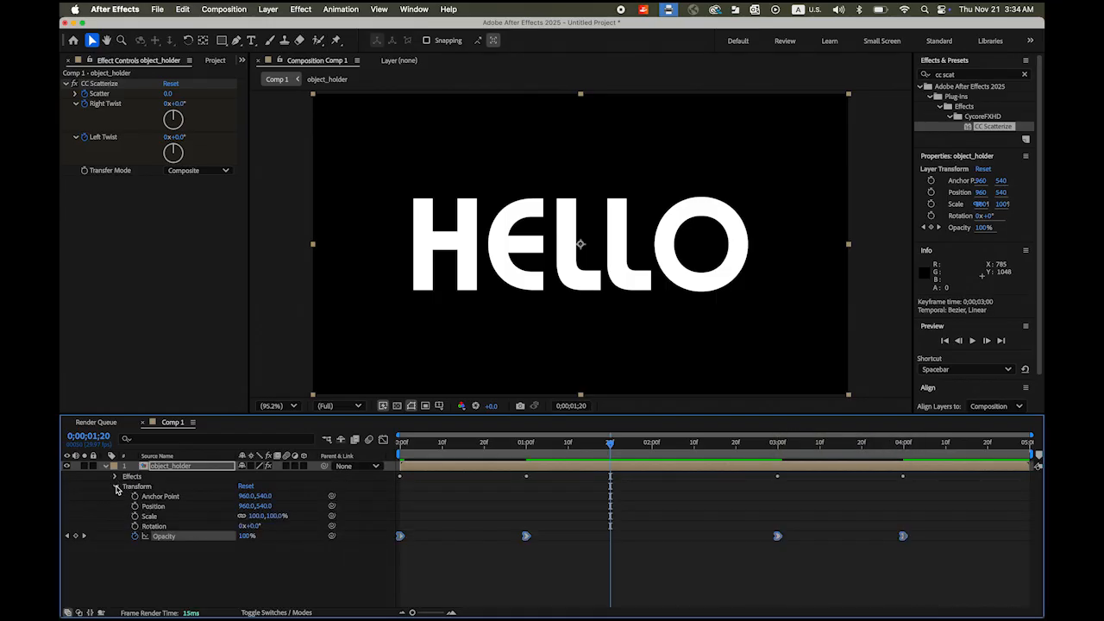
{"action": "left_click", "coordinate": [117, 487]}
{"action": "left_click", "coordinate": [116, 477]}
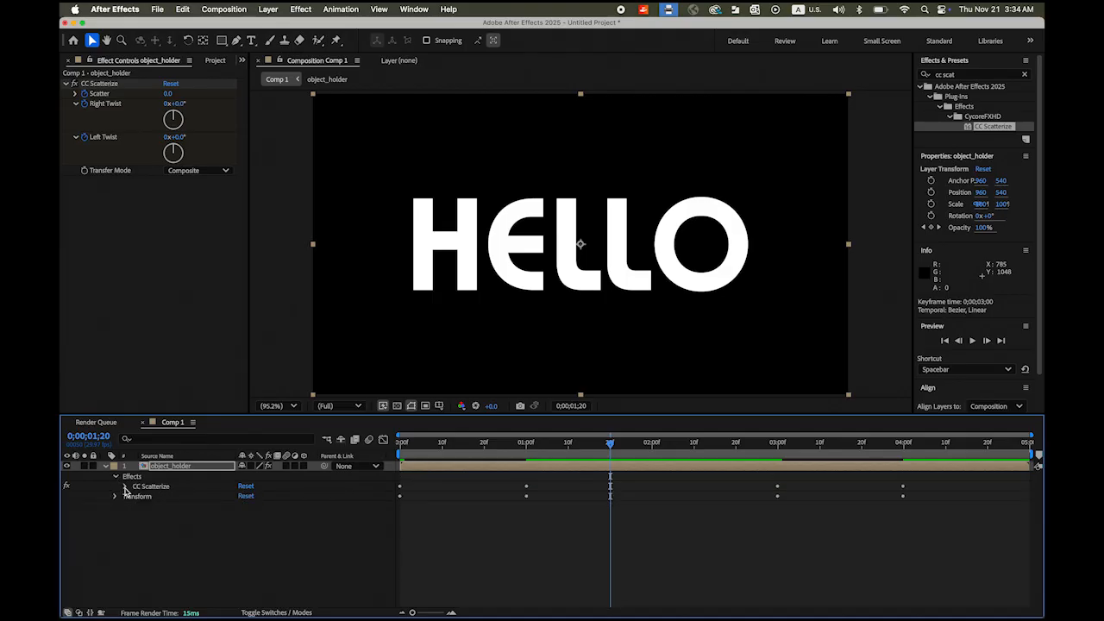
{"action": "left_click", "coordinate": [125, 486]}
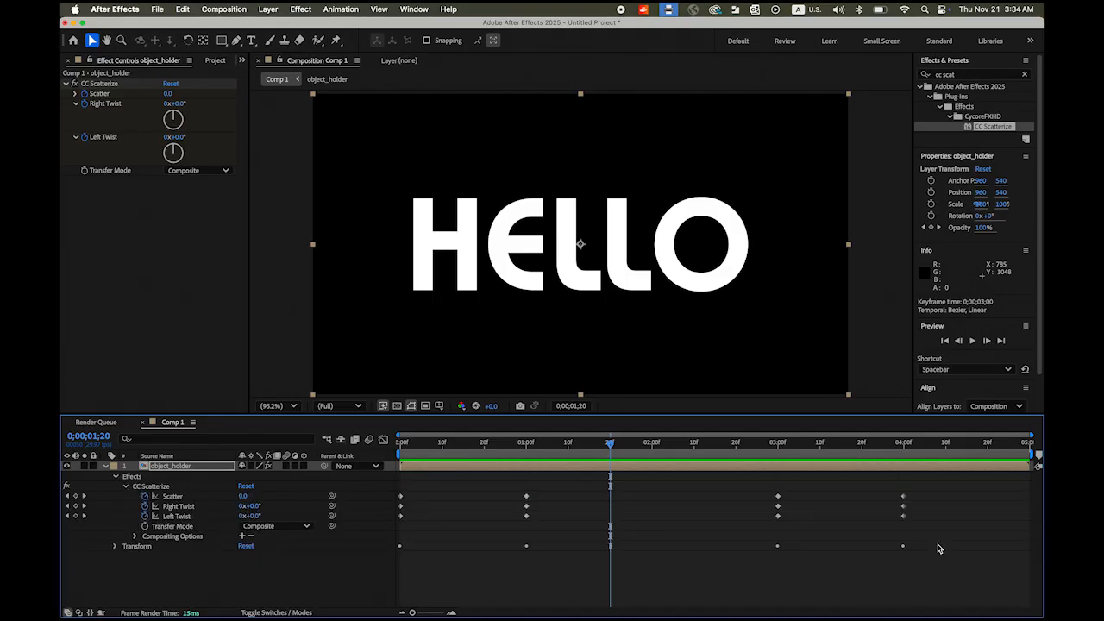
- Apply Easy Ease In to all the Scatter, Right Twist and Left Twist keyframes
{"action": "left_click_drag", "start_coordinate": [943, 534], "coordinate": [392, 471]}
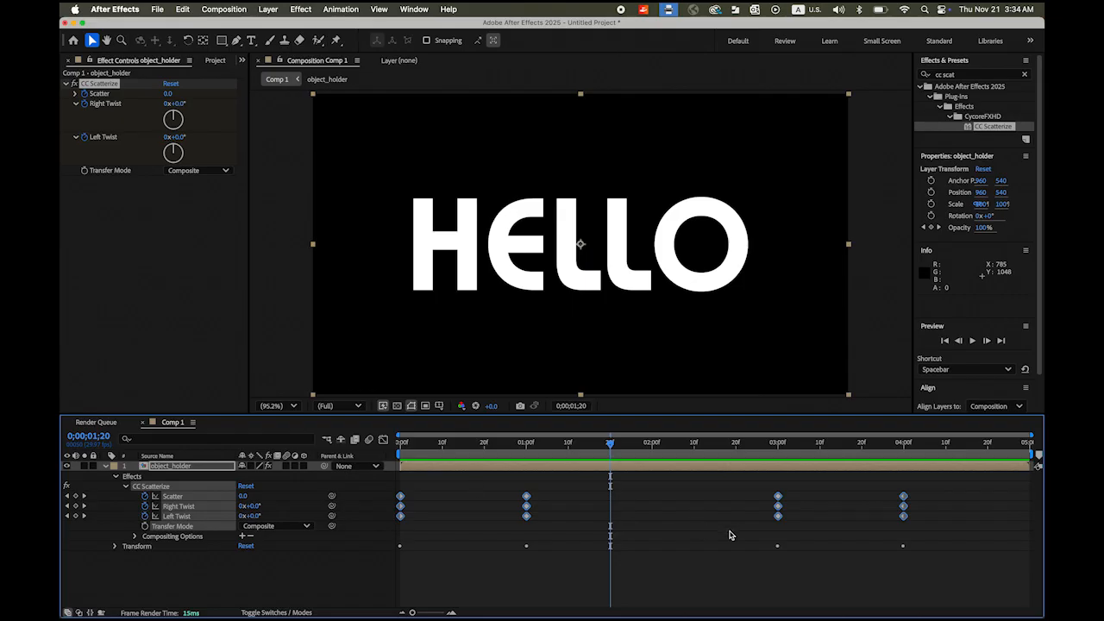
{"action": "right_click", "coordinate": [778, 509]}
{"action": "mouse_move", "coordinate": [825, 608]}
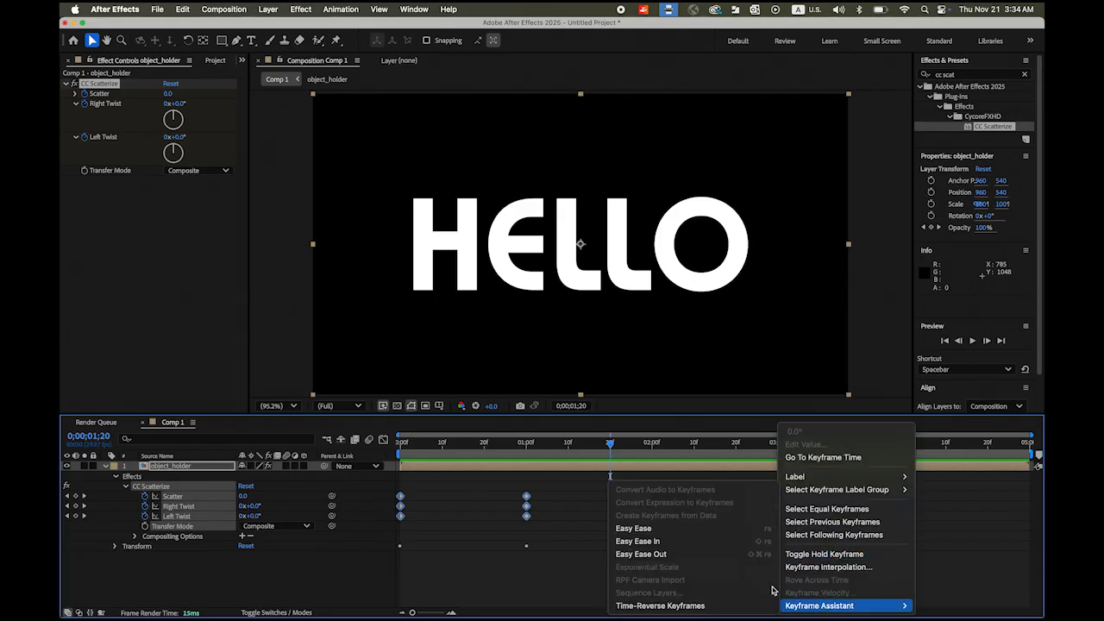
{"action": "left_click", "coordinate": [661, 544]}
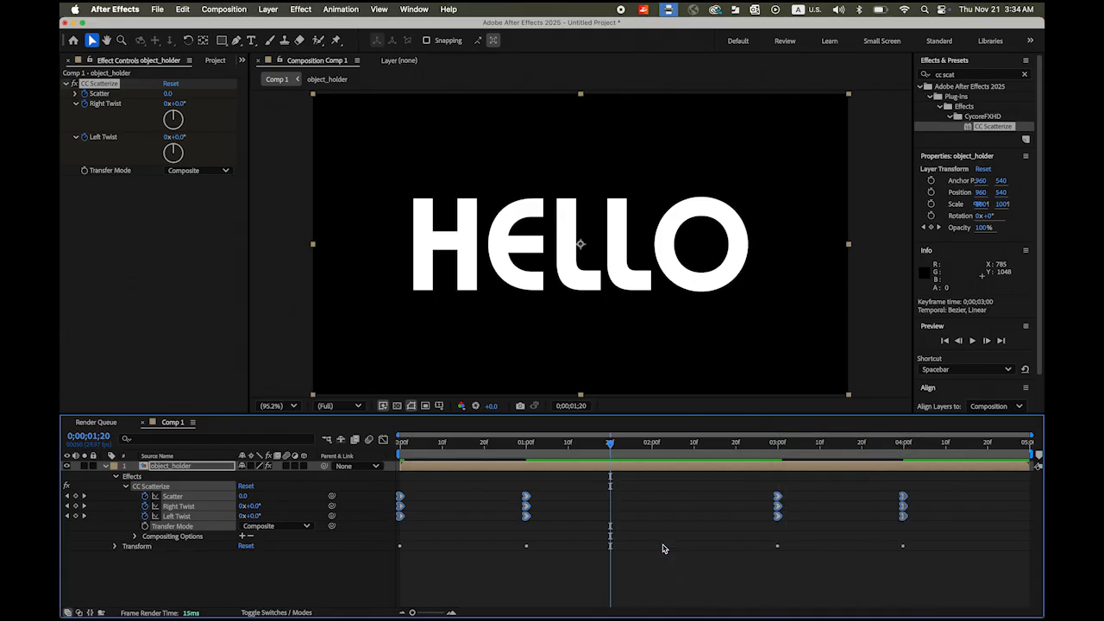
- Preview the eased scatter animation, then collapse and reselect the object_holder layer
{"action": "key", "text": "space"}
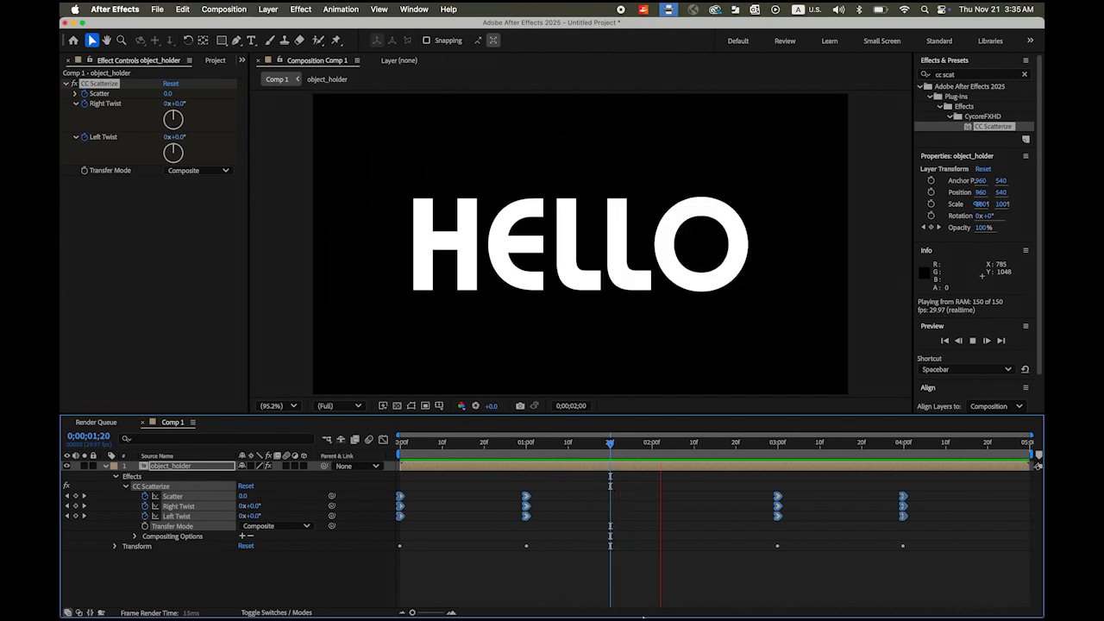
{"action": "left_click", "coordinate": [329, 578]}
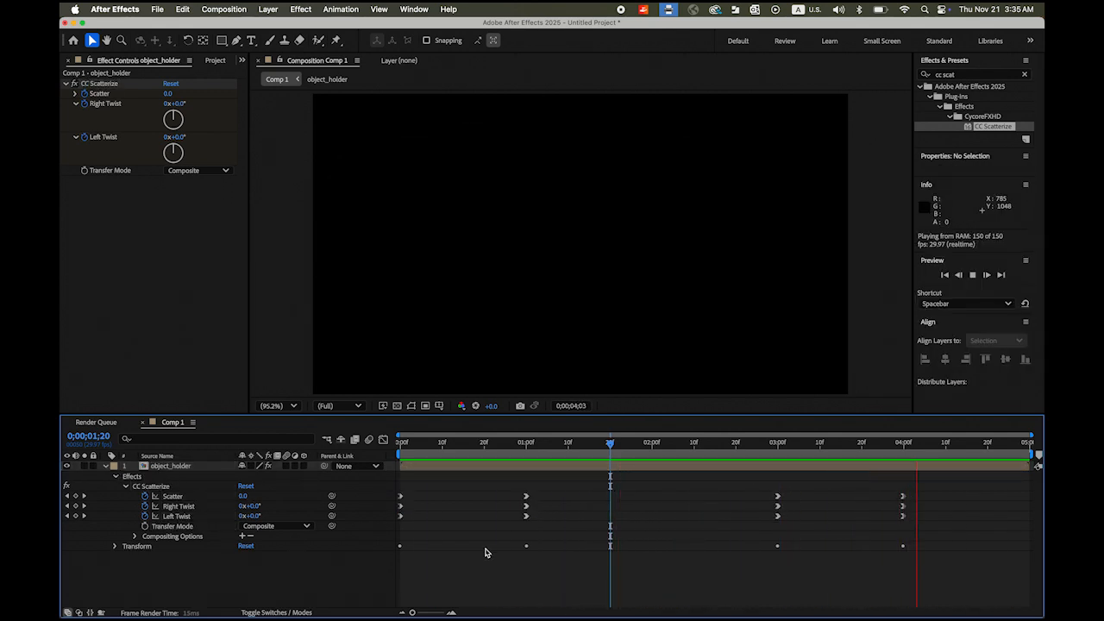
{"action": "key", "text": "space"}
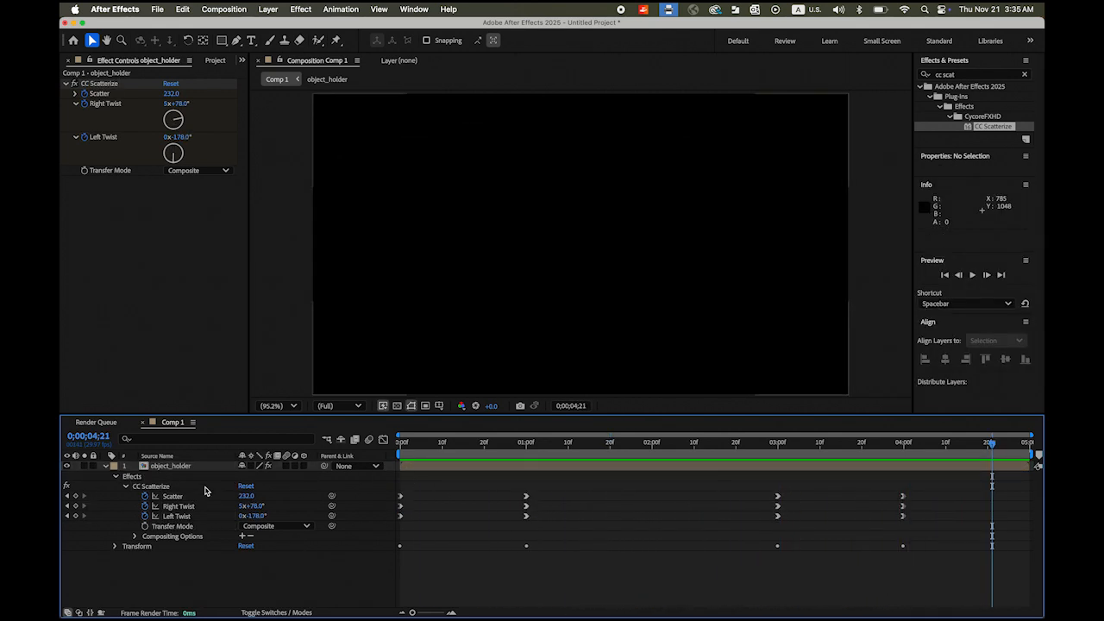
{"action": "left_click", "coordinate": [105, 467]}
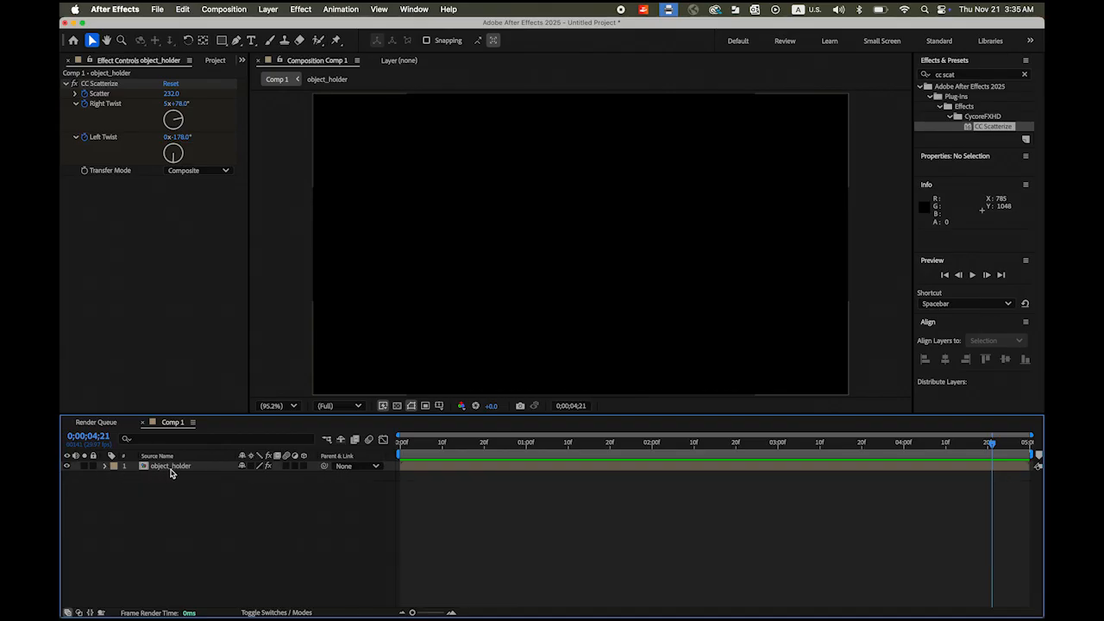
{"action": "left_click", "coordinate": [178, 467]}
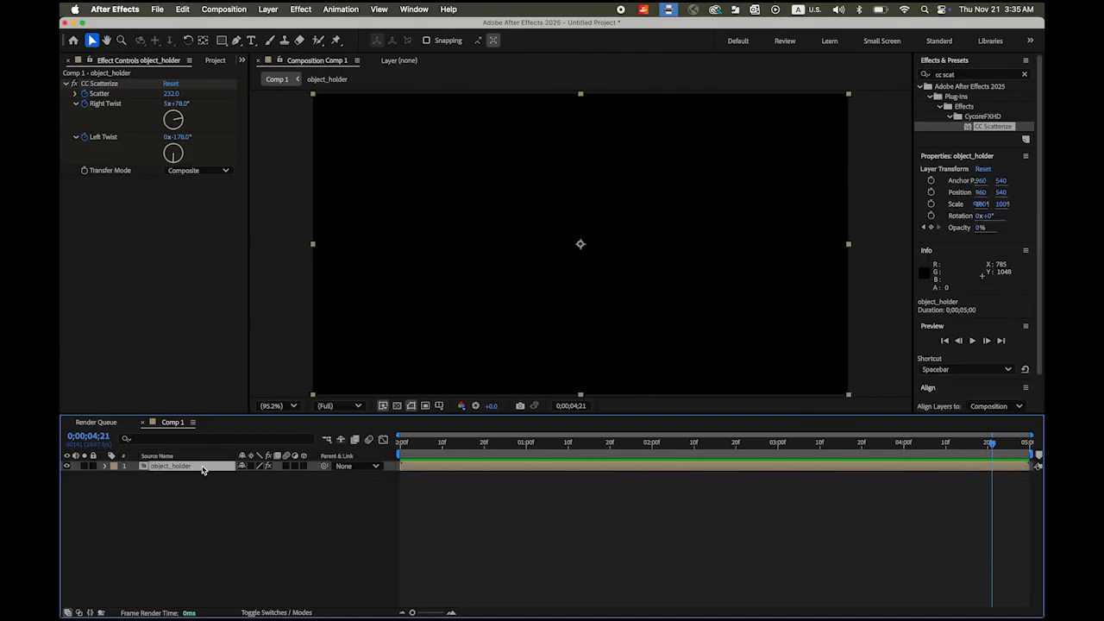
- Open the object_holder precomp and delete its HELLO text layer
{"action": "double_click", "coordinate": [204, 466]}
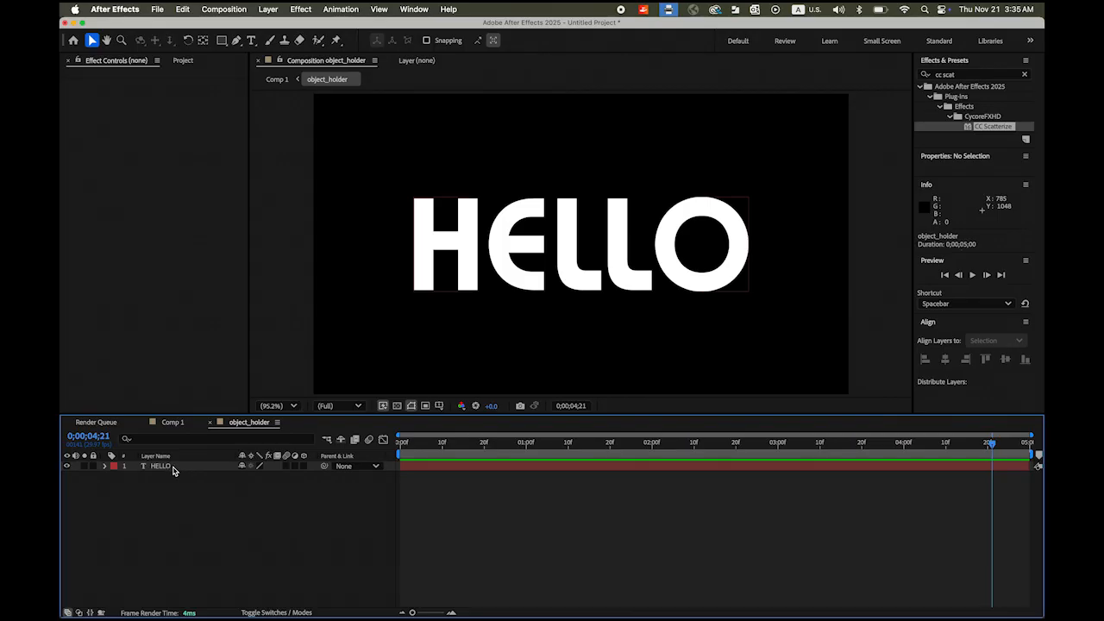
{"action": "left_click", "coordinate": [530, 274]}
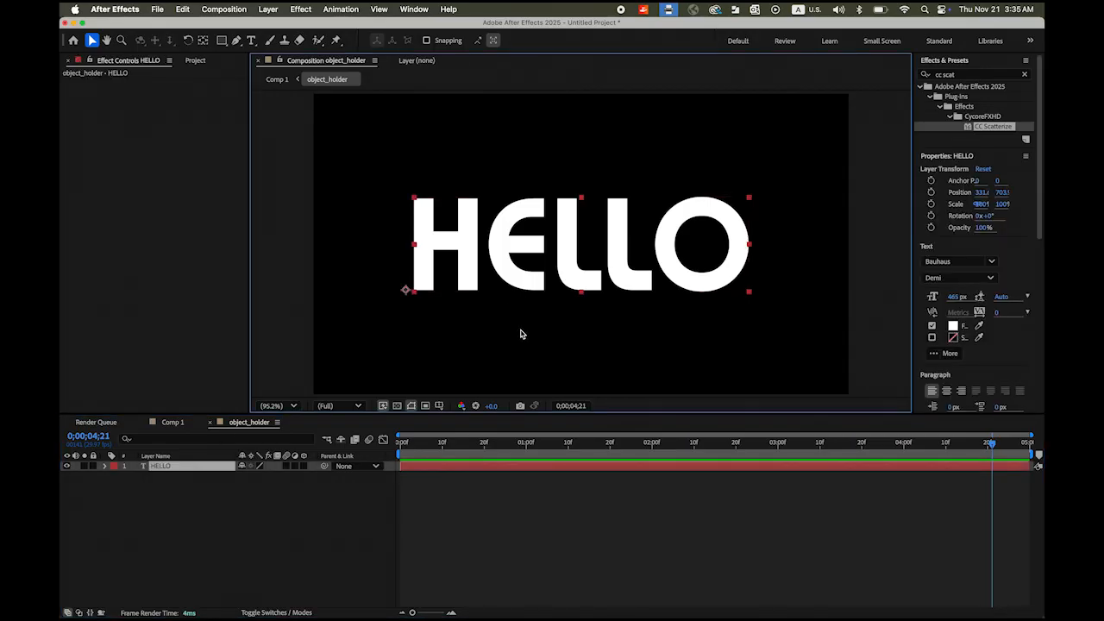
{"action": "key", "text": "Delete"}
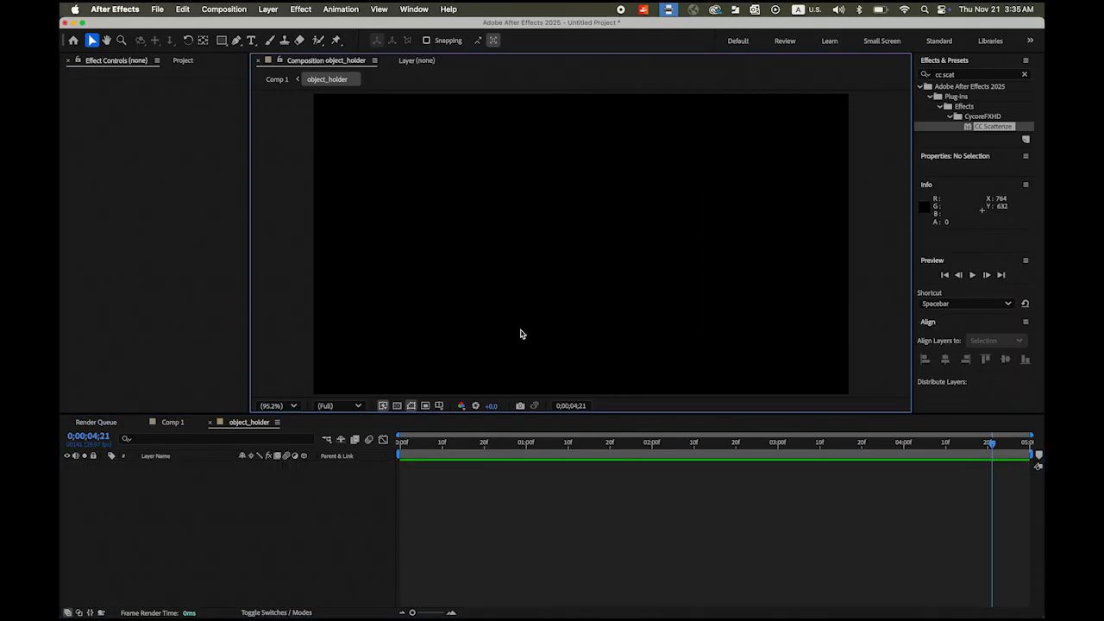
- Import MtBike_logo.png and Whoosh.mp3 together into the project
{"action": "left_click", "coordinate": [155, 8]}
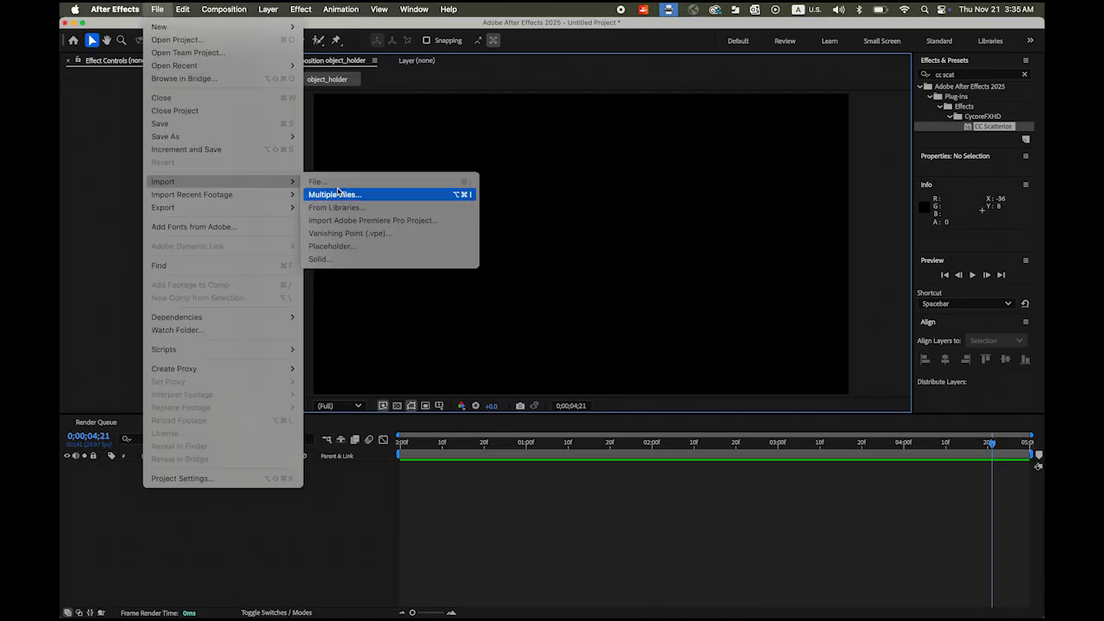
{"action": "left_click", "coordinate": [339, 185]}
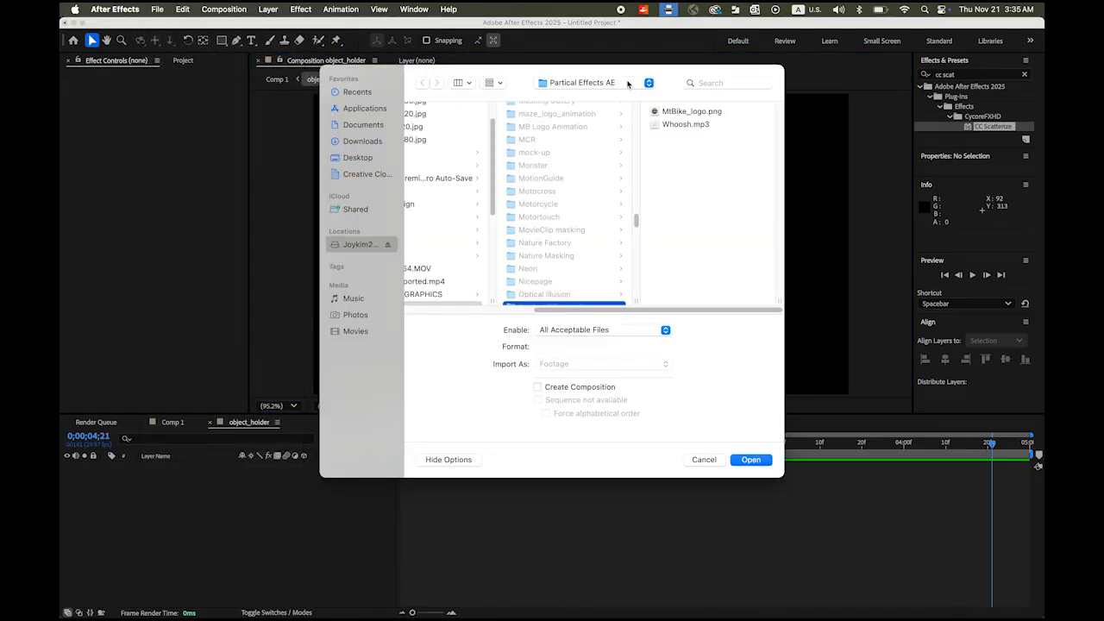
{"action": "left_click", "coordinate": [670, 114]}
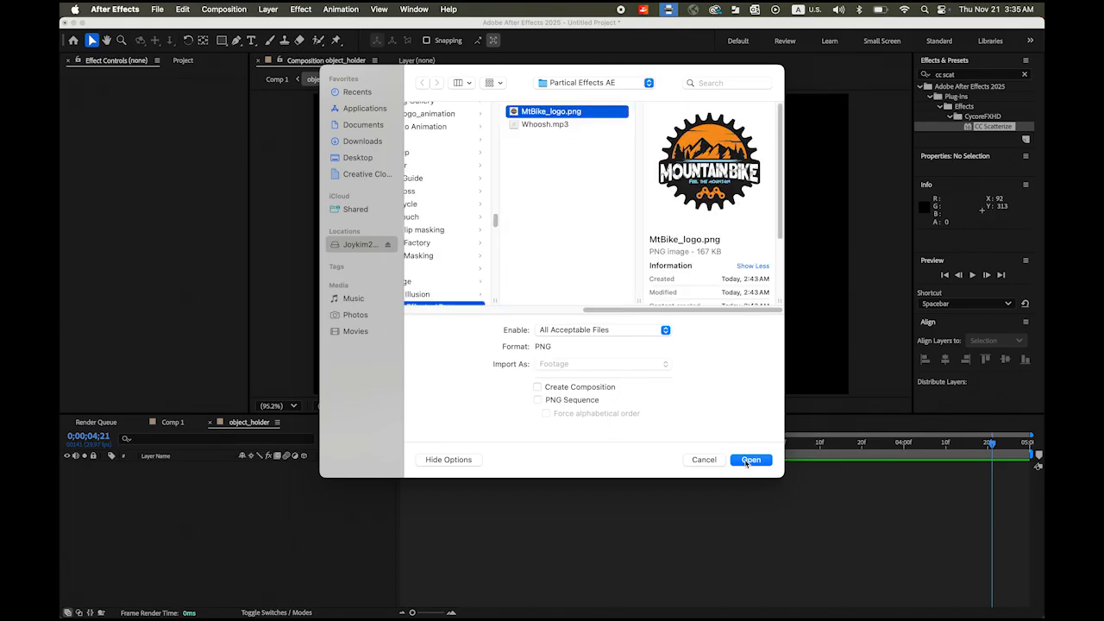
{"action": "left_click", "coordinate": [545, 125], "text": "shift"}
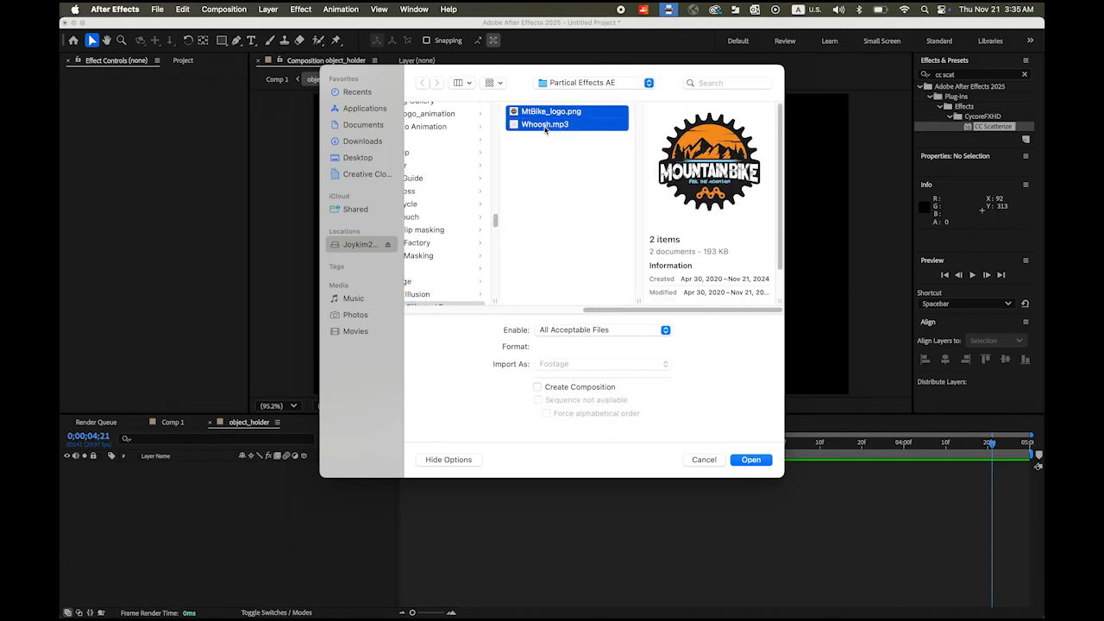
{"action": "left_click", "coordinate": [750, 460]}
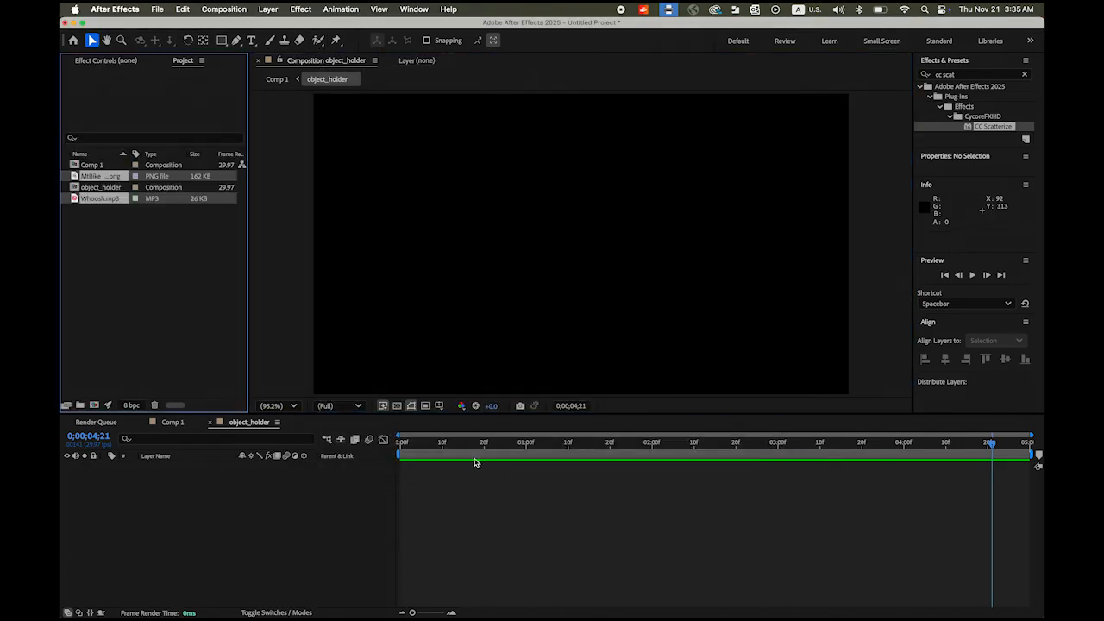
- Place MtBike_logo.png in object_holder, centre it horizontally, and return to Comp 1
{"action": "left_click", "coordinate": [138, 277]}
{"action": "left_click", "coordinate": [92, 177]}
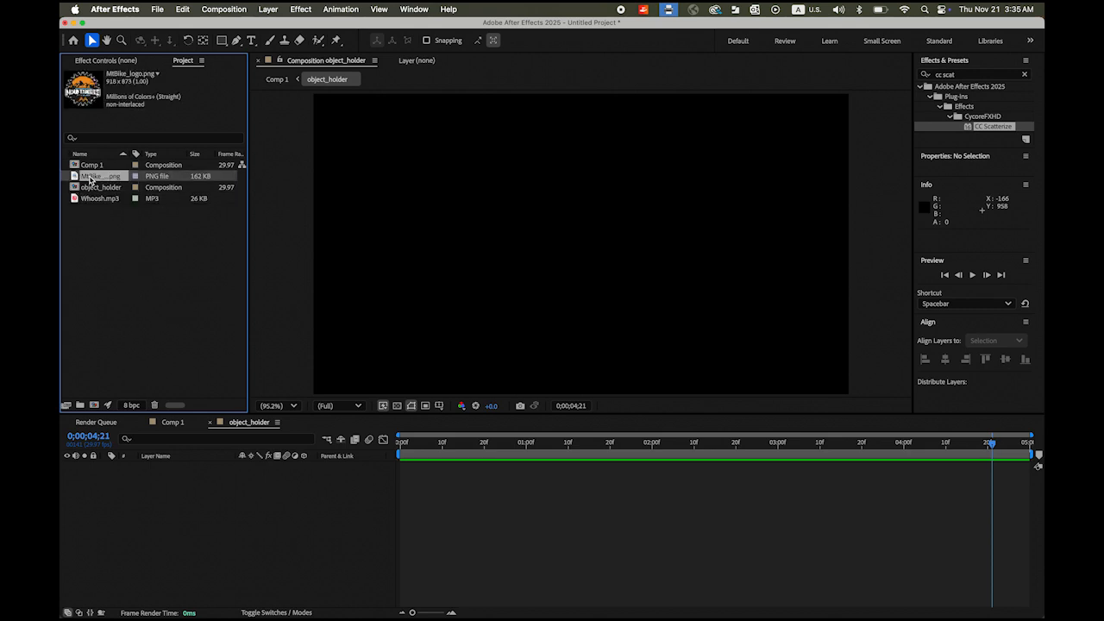
{"action": "left_click_drag", "start_coordinate": [75, 177], "coordinate": [584, 249]}
{"action": "left_click_drag", "start_coordinate": [1040, 329], "coordinate": [1040, 370]}
{"action": "left_click", "coordinate": [946, 387]}
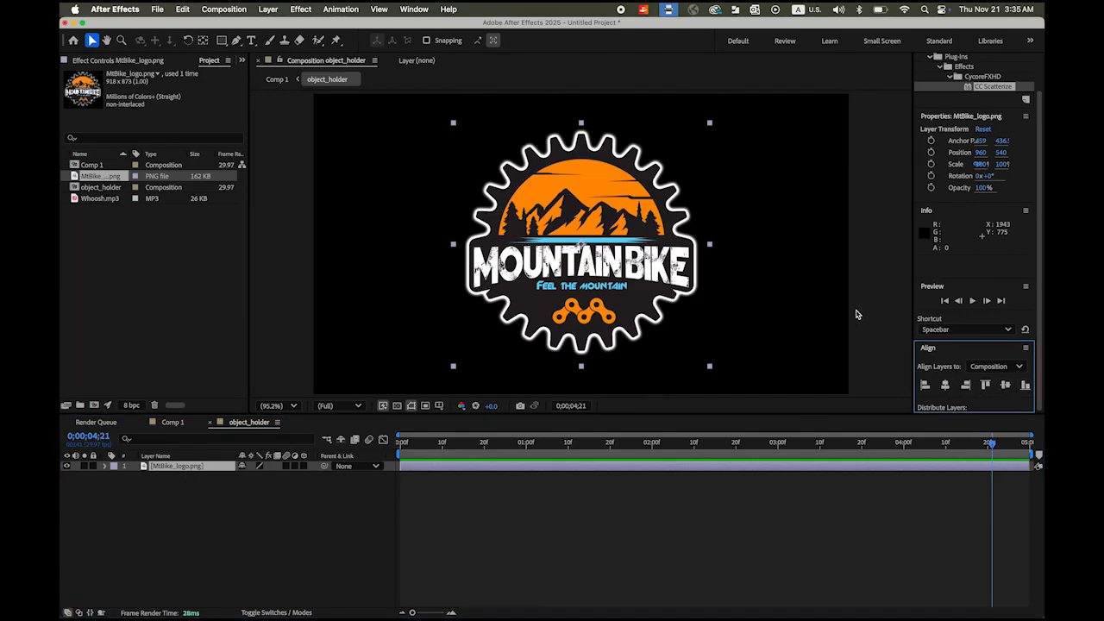
{"action": "left_click", "coordinate": [276, 79]}
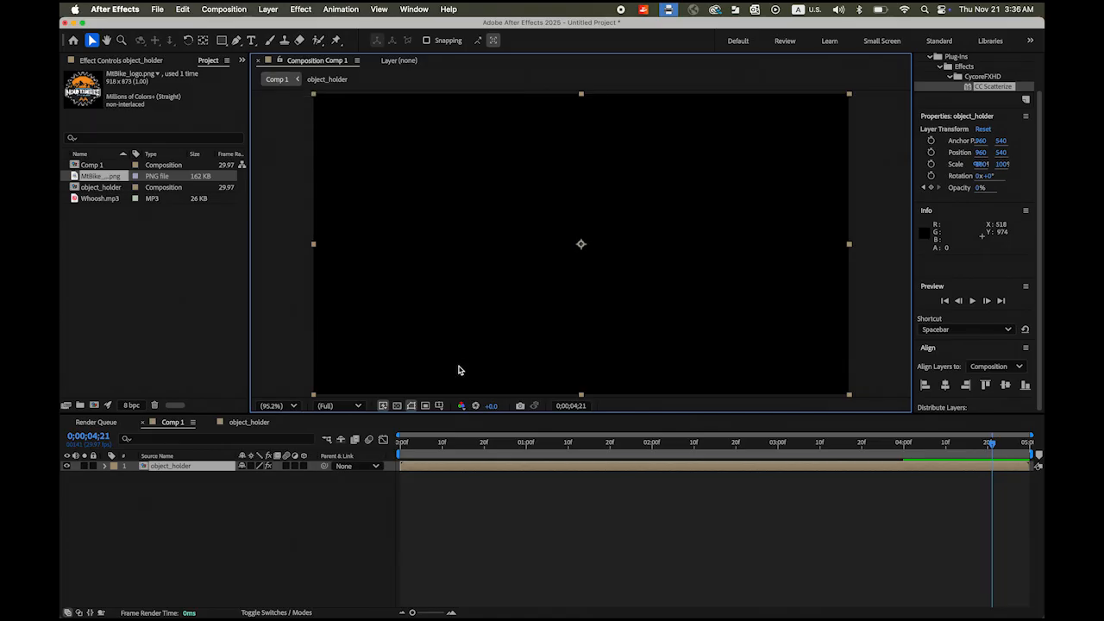
- Preview the MOUNTAIN BIKE logo particle animation in Comp 1, then return to the first frame
{"action": "key", "text": "space"}
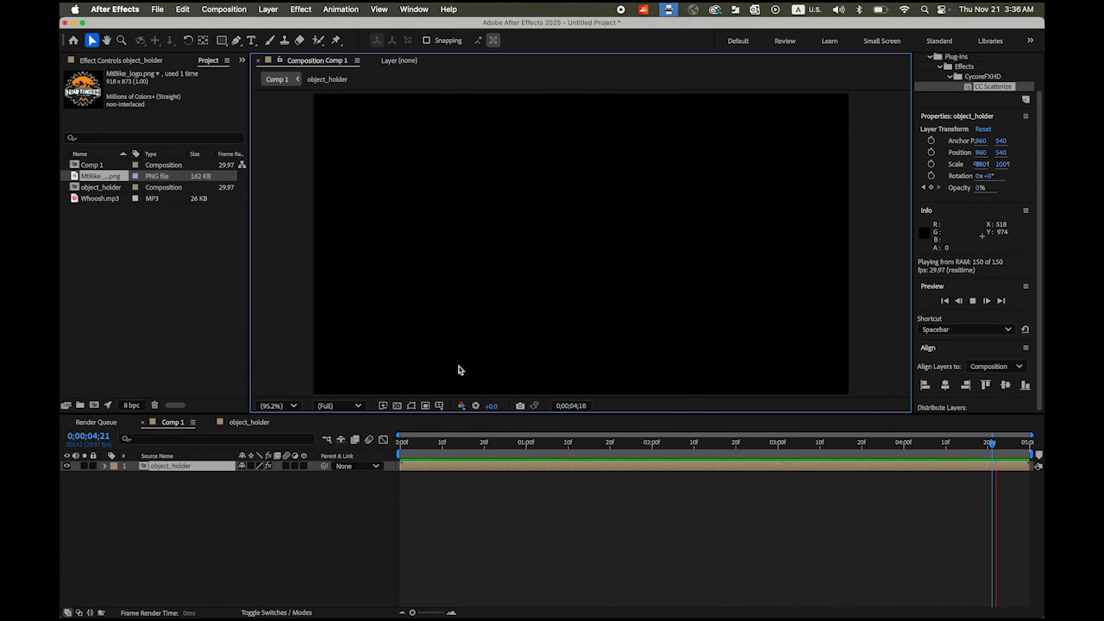
{"action": "key", "text": "space"}
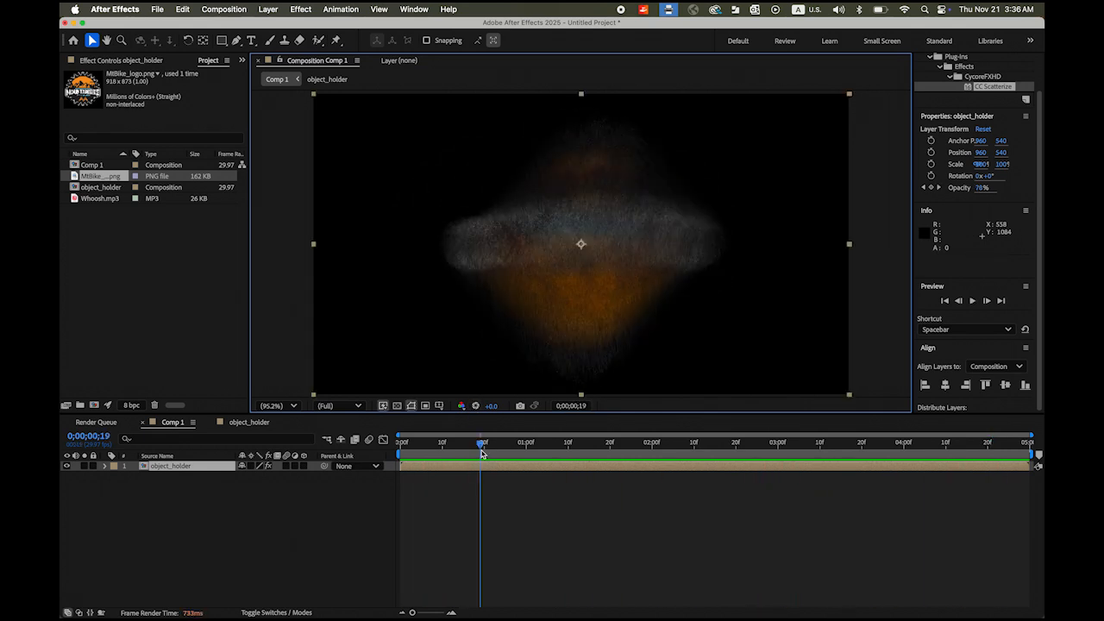
{"action": "left_click_drag", "start_coordinate": [482, 446], "coordinate": [371, 452]}
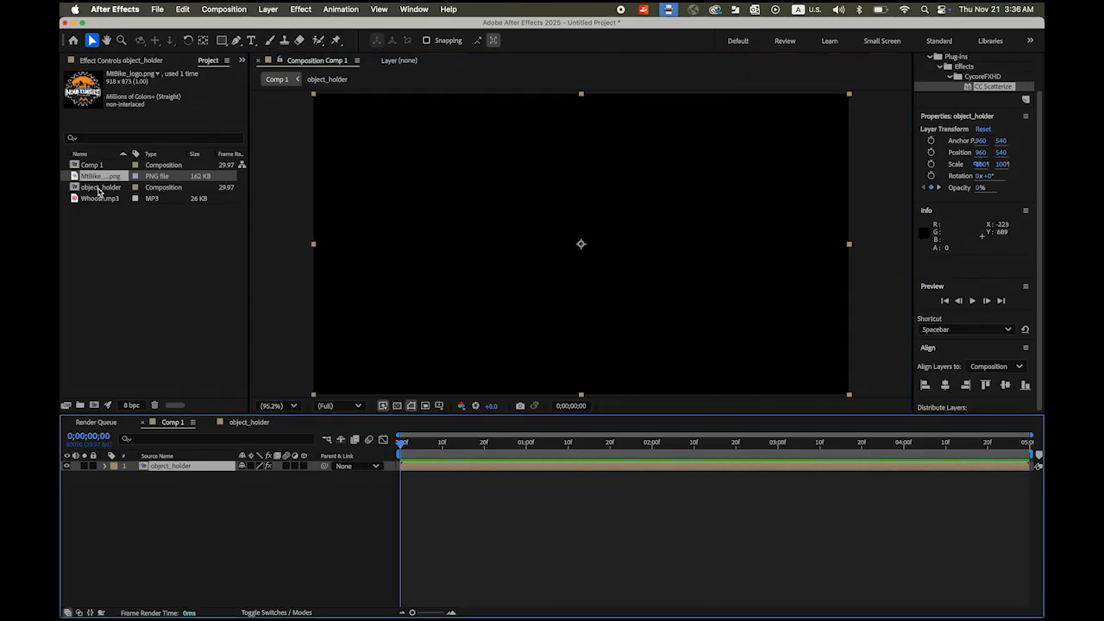
- Add Whoosh.mp3 to Comp 1, nudge it slightly later, and preview the timing
{"action": "left_click", "coordinate": [99, 200]}
{"action": "left_click_drag", "start_coordinate": [76, 199], "coordinate": [443, 480]}
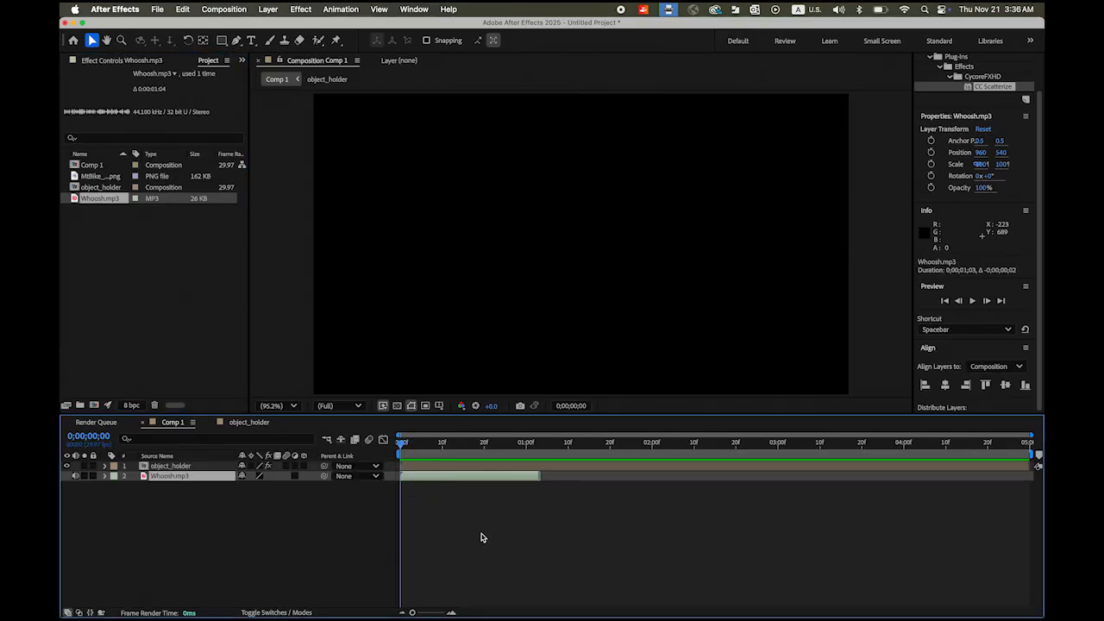
{"action": "key", "text": "space"}
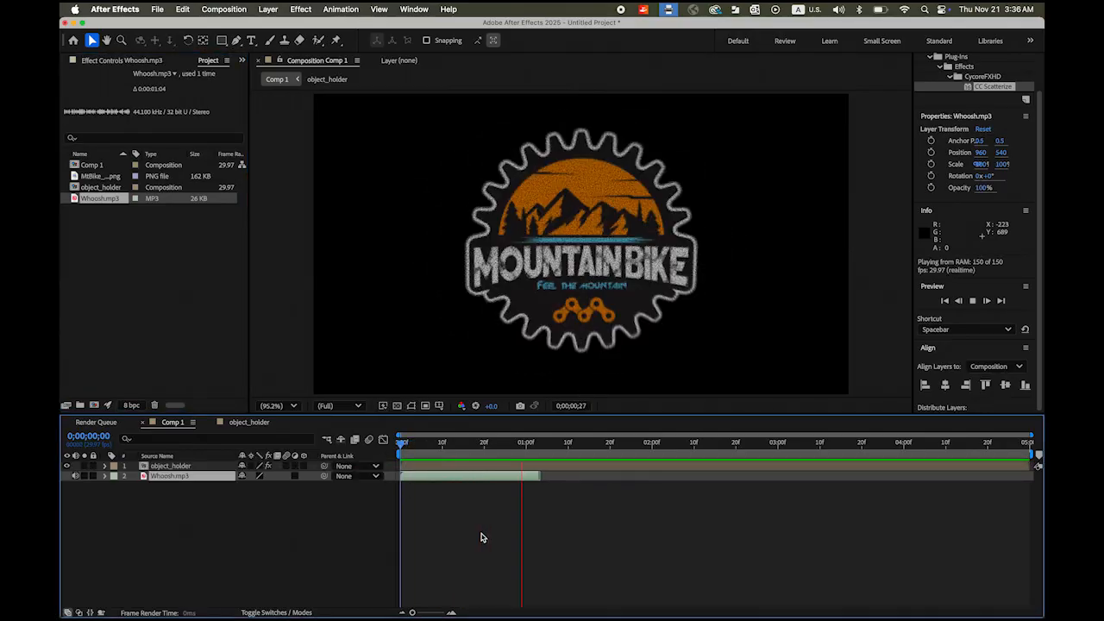
{"action": "left_click", "coordinate": [458, 532]}
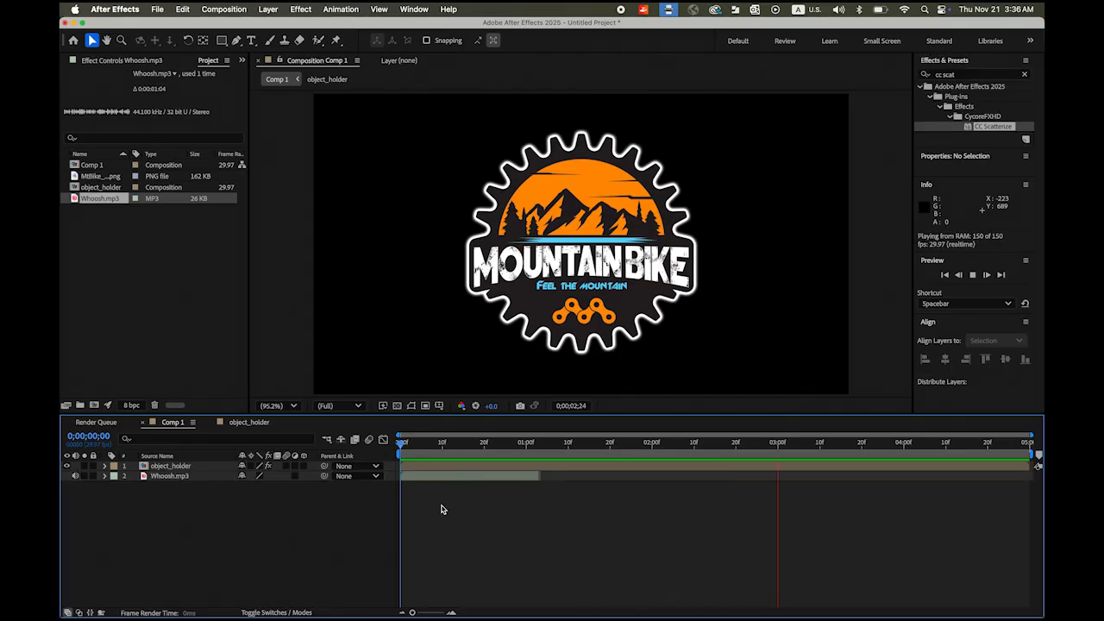
{"action": "key", "text": "space"}
{"action": "left_click_drag", "start_coordinate": [443, 481], "coordinate": [472, 485]}
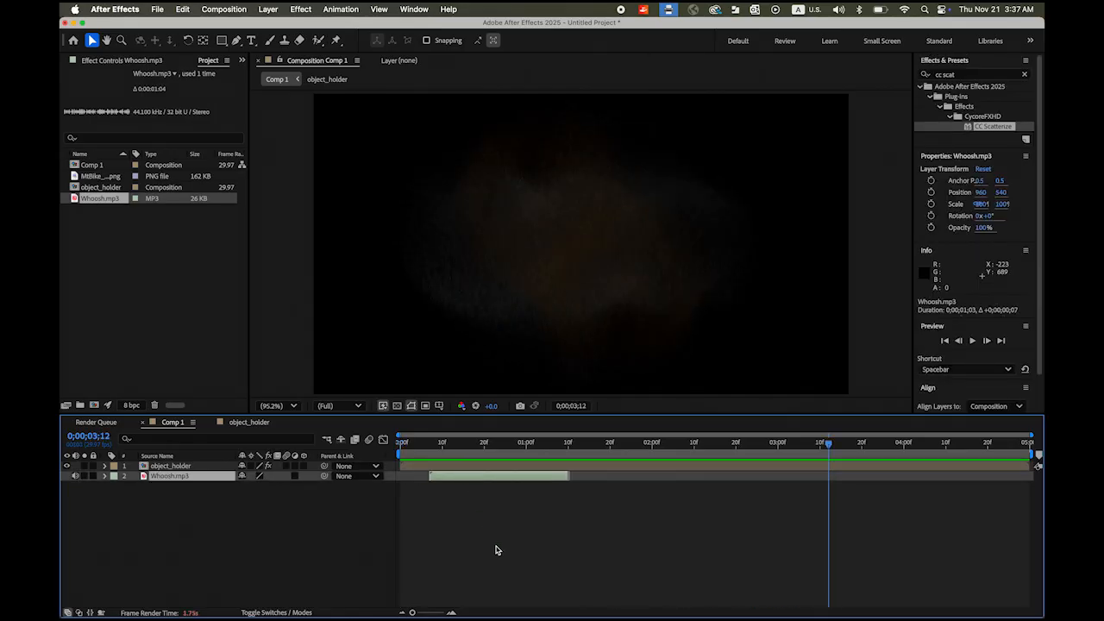
{"action": "key", "text": "space"}
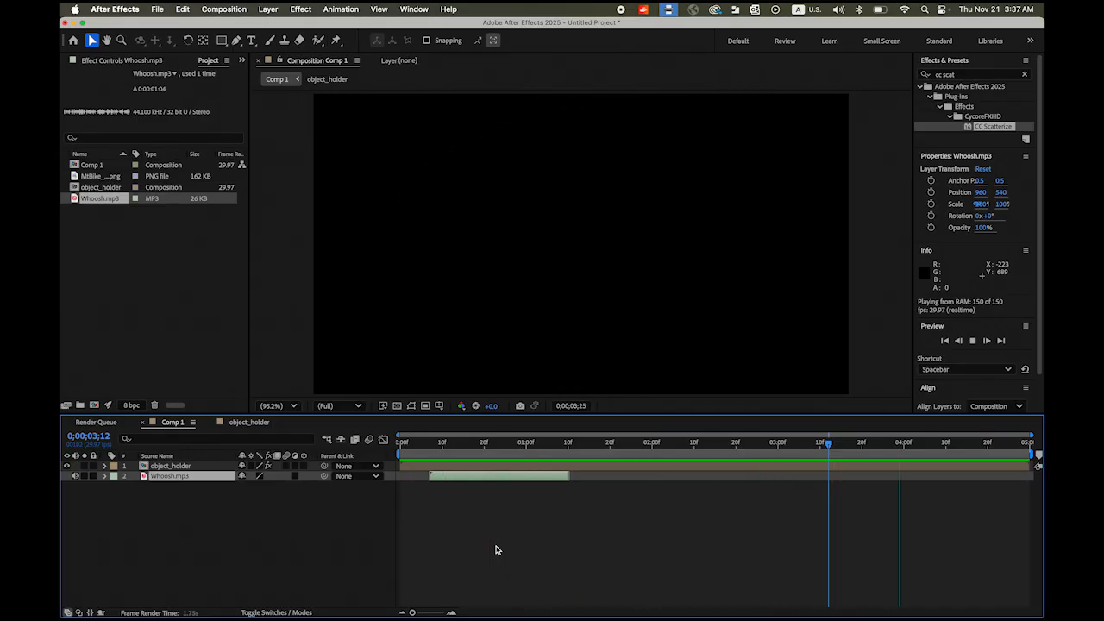
{"action": "left_click", "coordinate": [496, 542]}
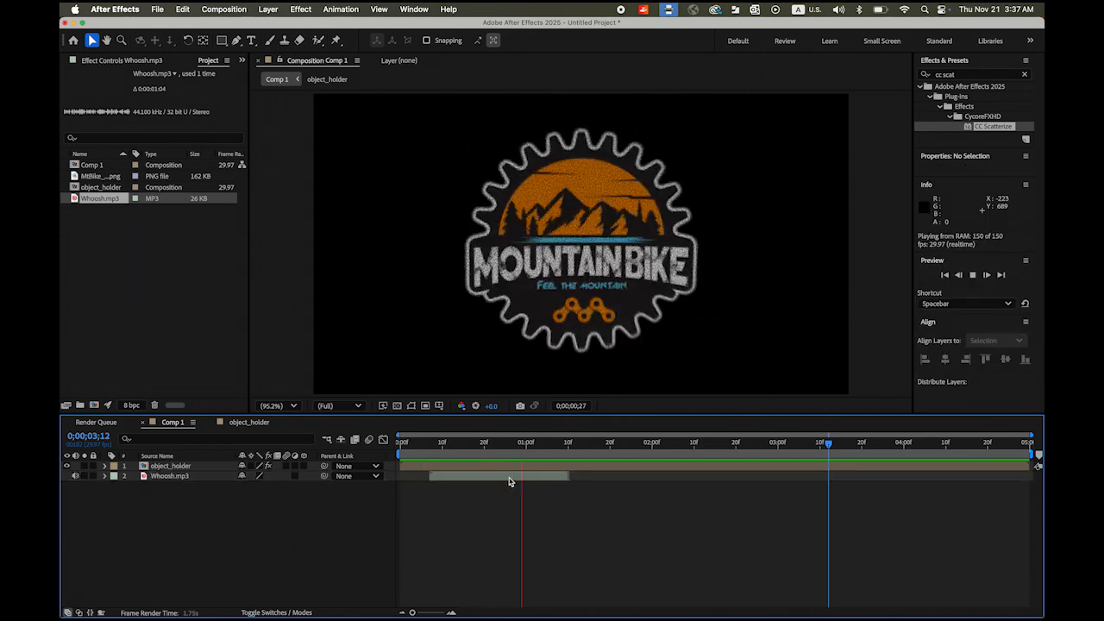
{"action": "key", "text": "space"}
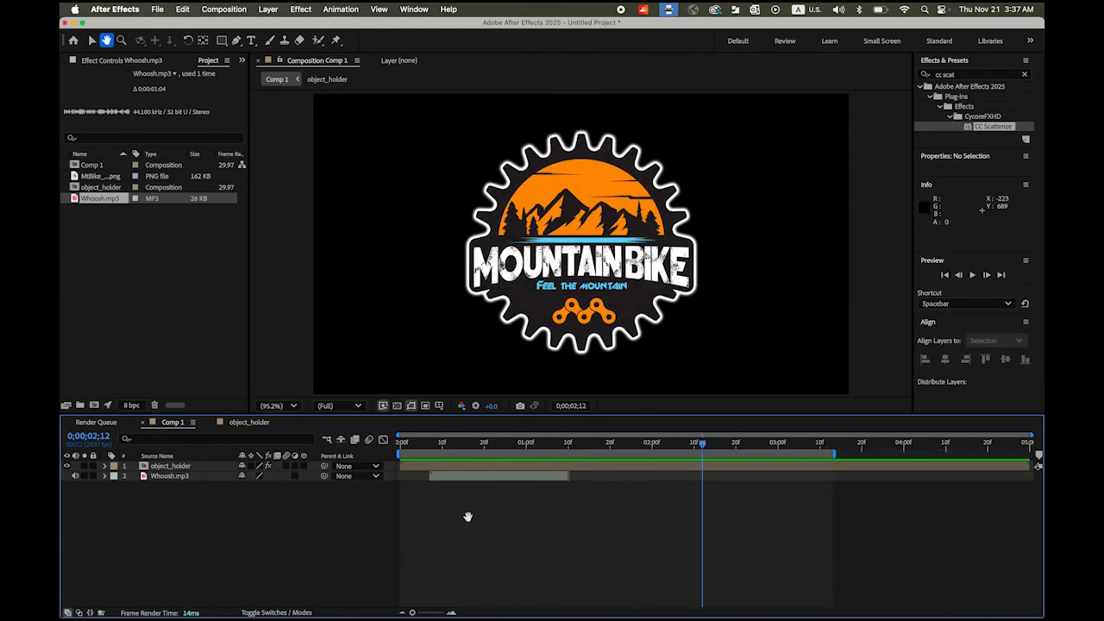
- Add a second Whoosh.mp3 layer near 3 seconds and preview it
{"action": "left_click_drag", "start_coordinate": [74, 199], "coordinate": [874, 582]}
{"action": "key", "text": "space"}
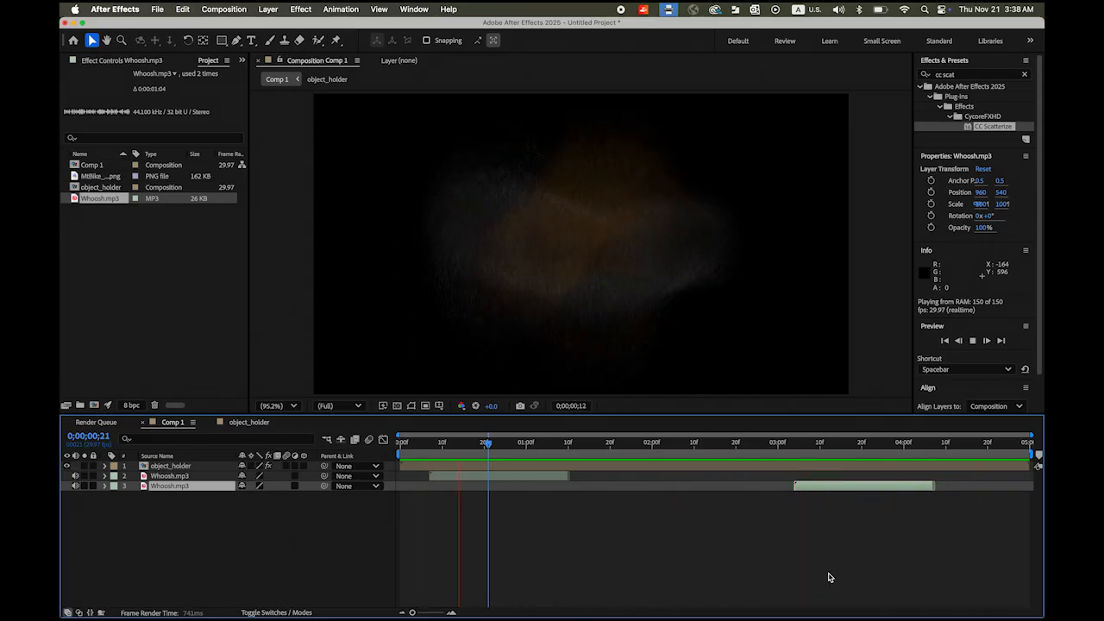
{"action": "key", "text": "space"}
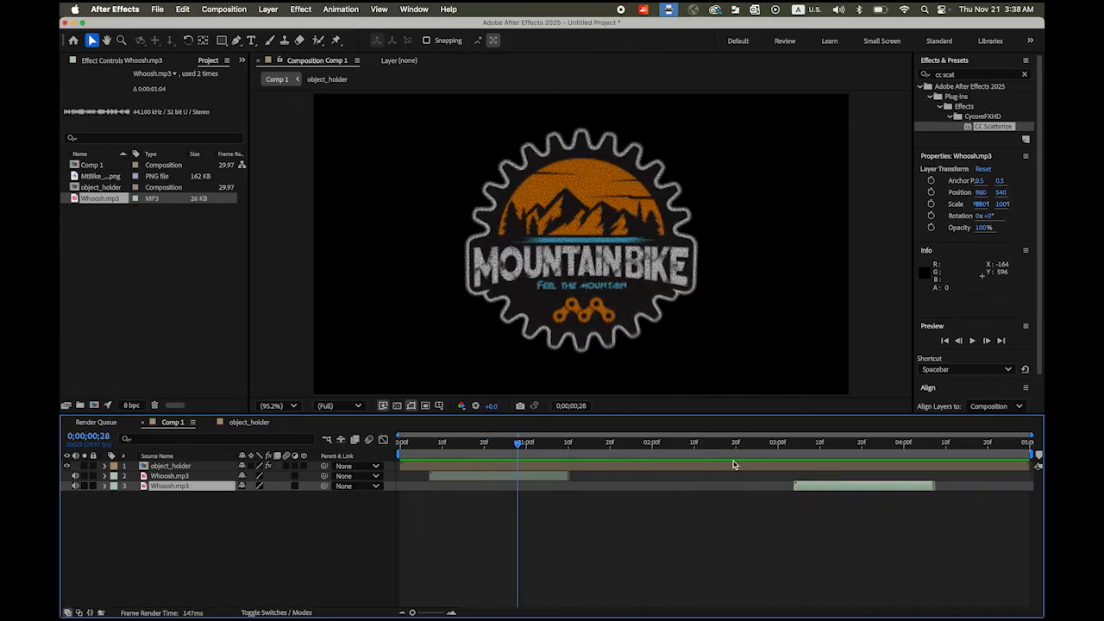
{"action": "left_click", "coordinate": [156, 9]}
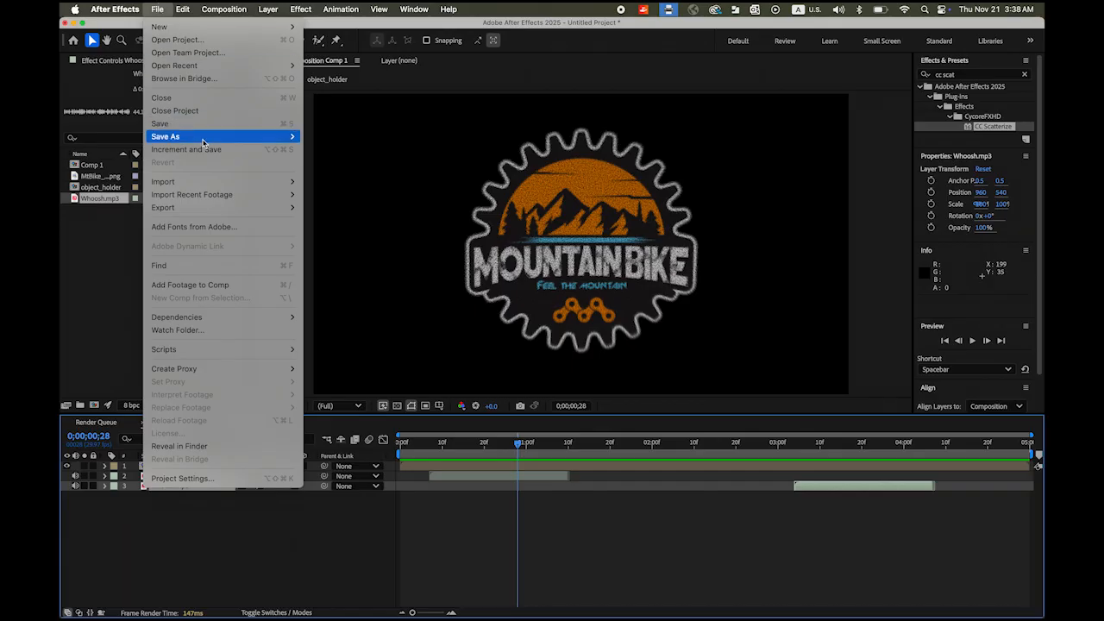
- Save the project as particles.aep
{"action": "mouse_move", "coordinate": [203, 140]}
{"action": "left_click", "coordinate": [329, 137]}
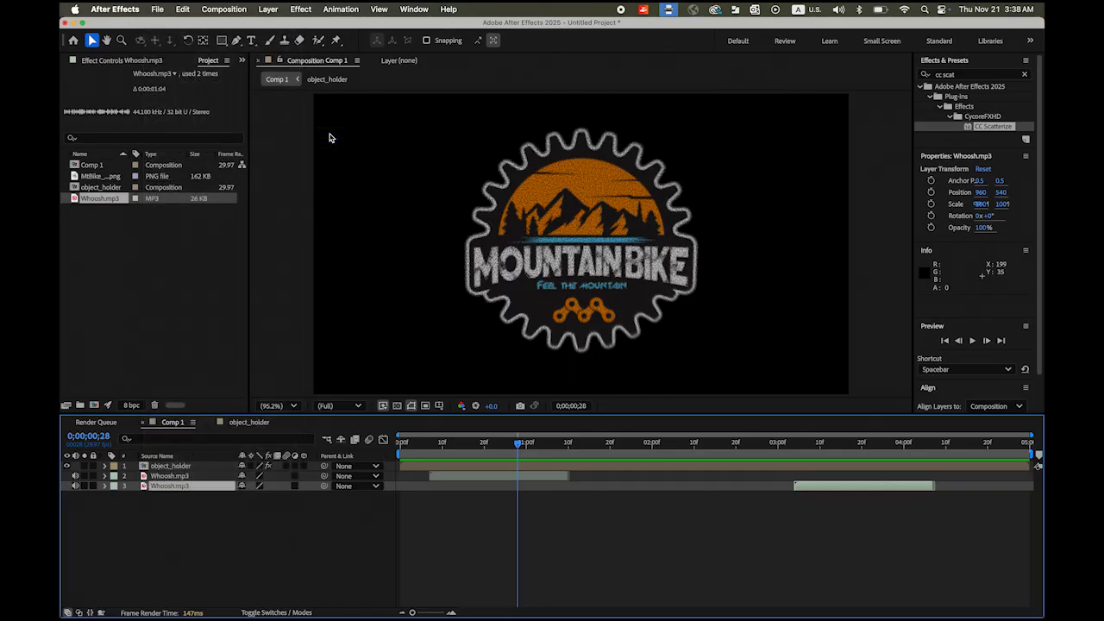
{"action": "type", "text": "particles"}
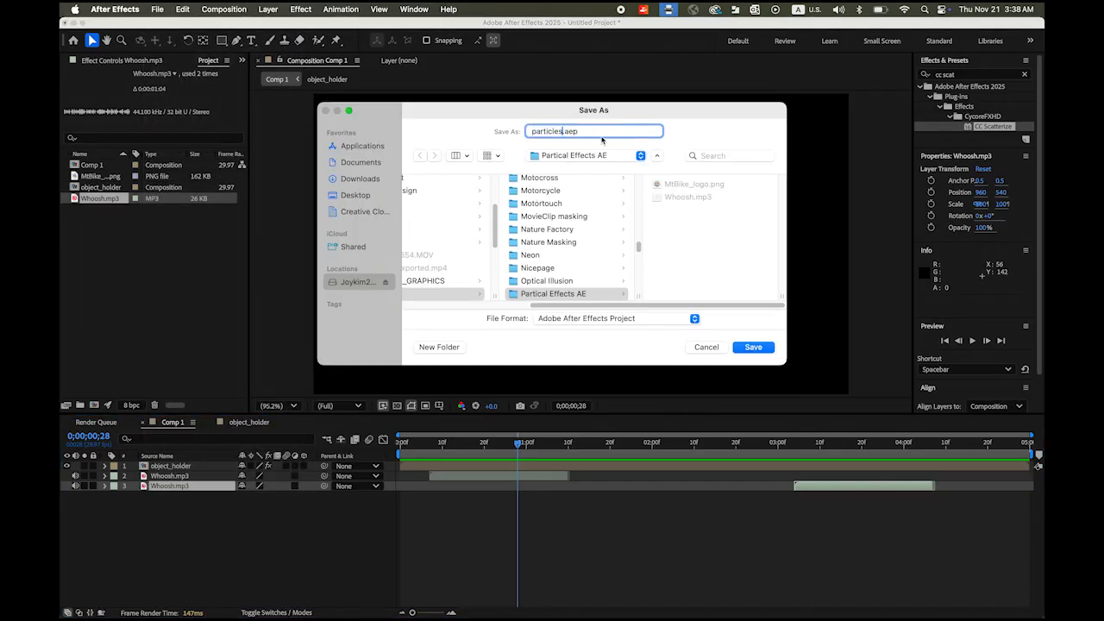
{"action": "left_click", "coordinate": [753, 347]}
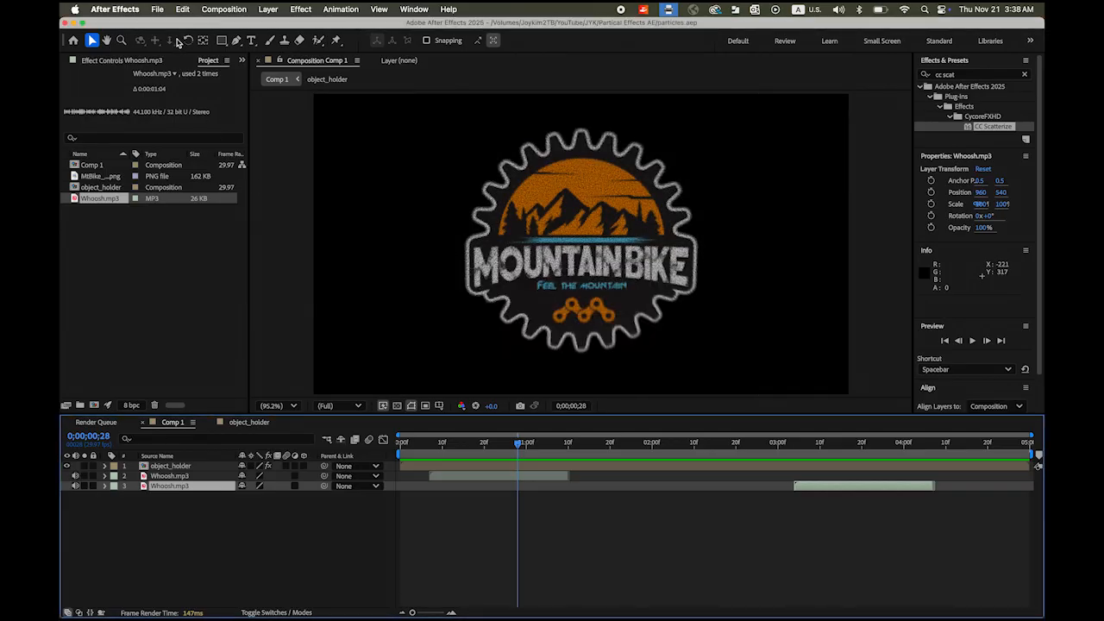
- Add Comp 1 to the Render Queue
{"action": "left_click", "coordinate": [159, 9]}
{"action": "mouse_move", "coordinate": [259, 207]}
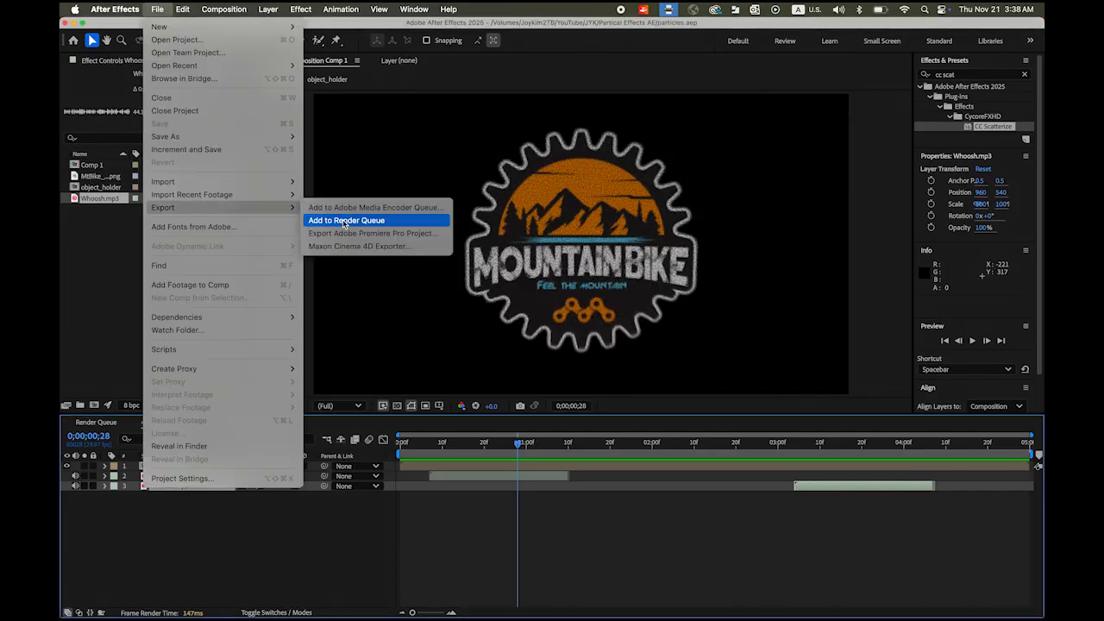
{"action": "left_click", "coordinate": [344, 223]}
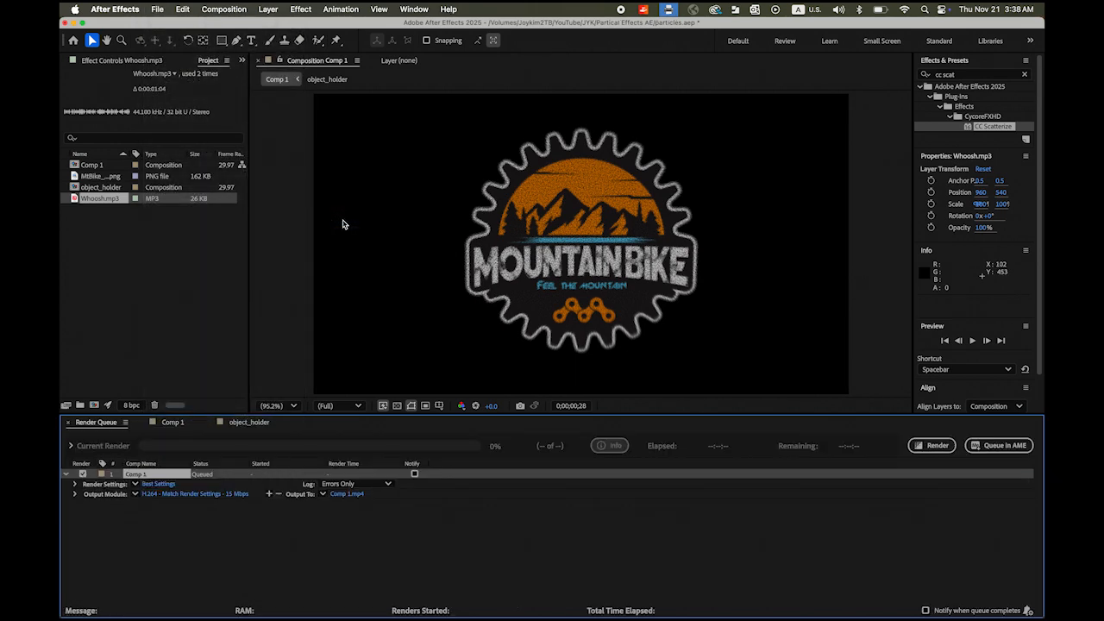
- Set the output to particles.mp4 in the Partical Effects AE folder and render Comp 1
{"action": "left_click", "coordinate": [348, 495]}
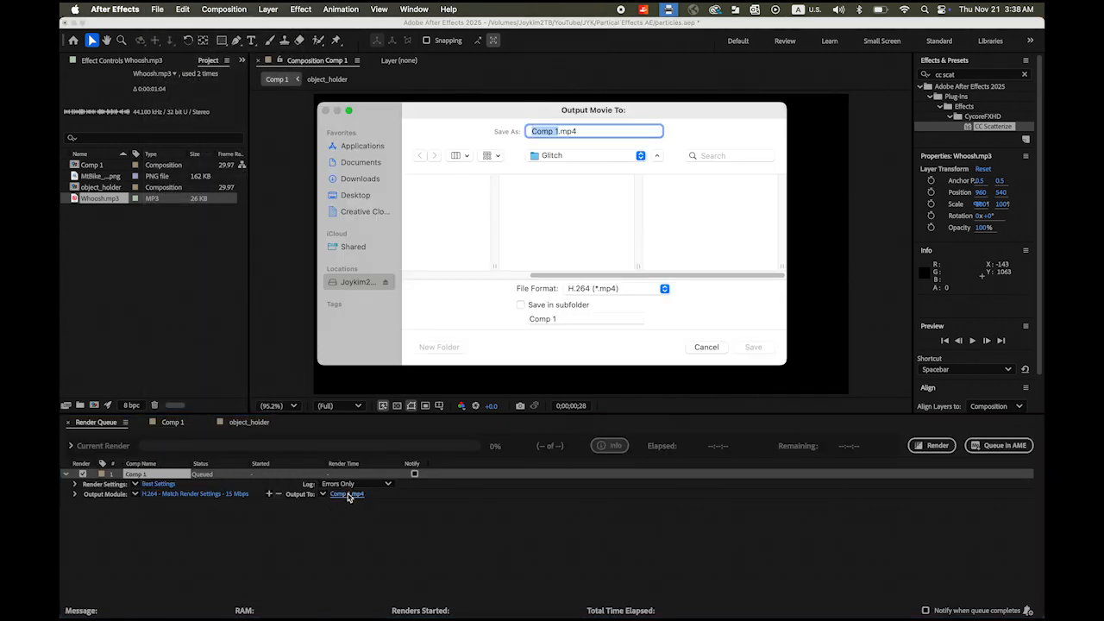
{"action": "left_click", "coordinate": [637, 158]}
{"action": "left_click", "coordinate": [572, 242]}
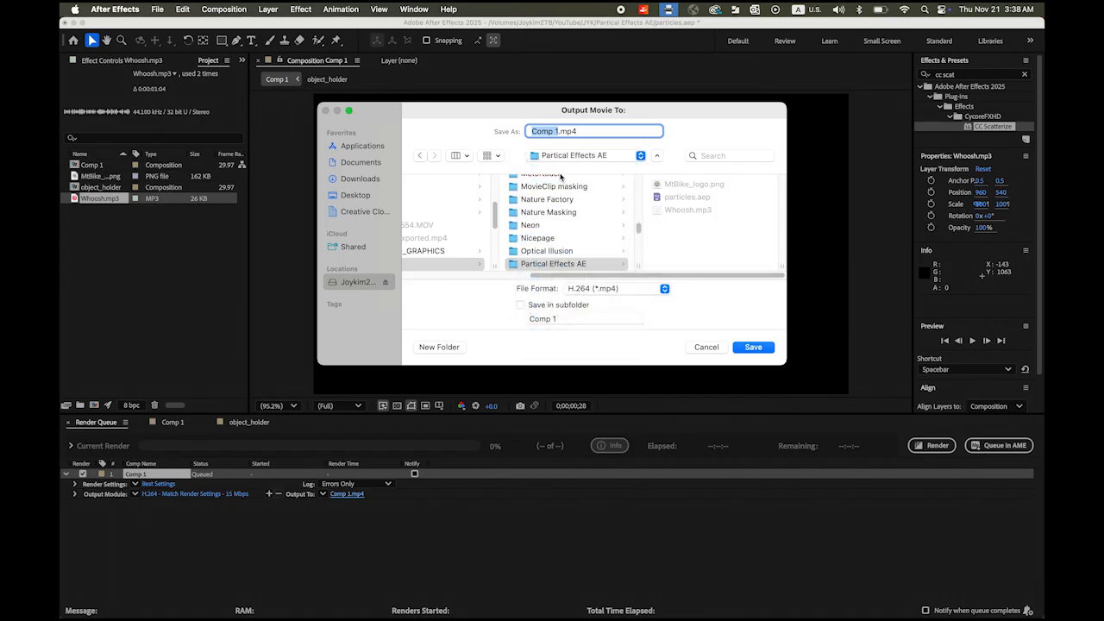
{"action": "type", "text": "particles"}
{"action": "left_click", "coordinate": [763, 349]}
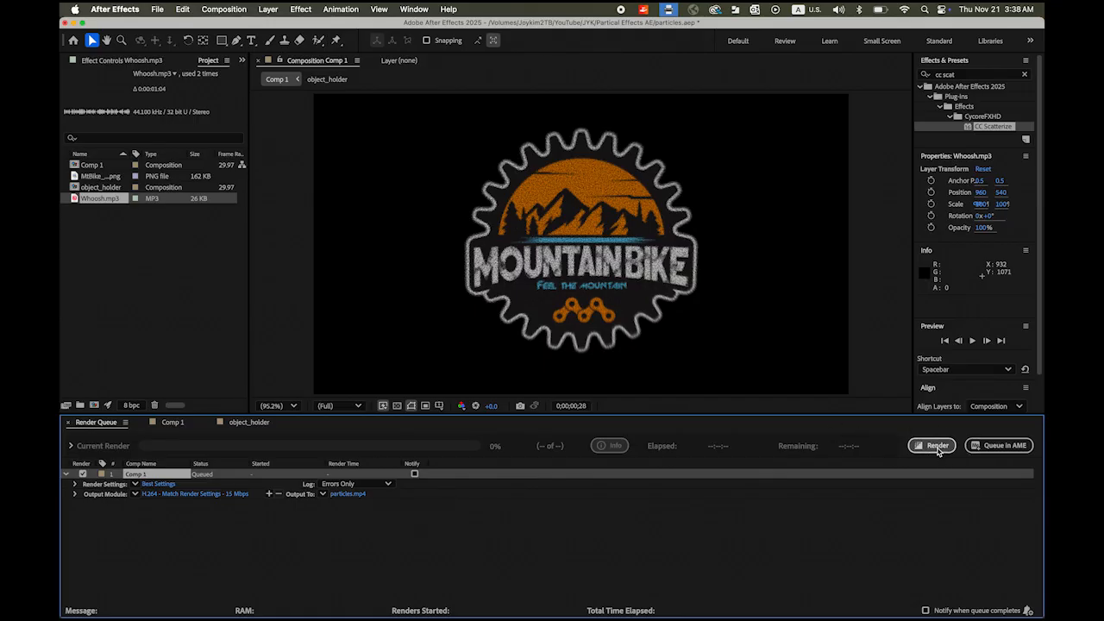
{"action": "left_click", "coordinate": [937, 448]}
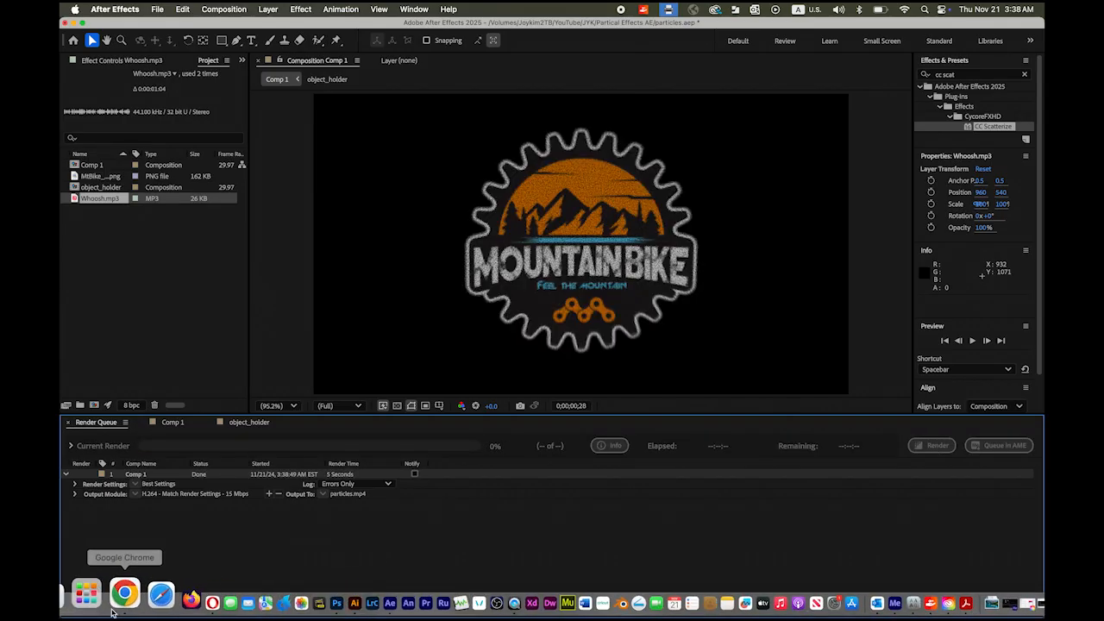
- Find particles.mp4 in Finder and play it in Quick Look from the start
{"action": "left_click", "coordinate": [79, 595]}
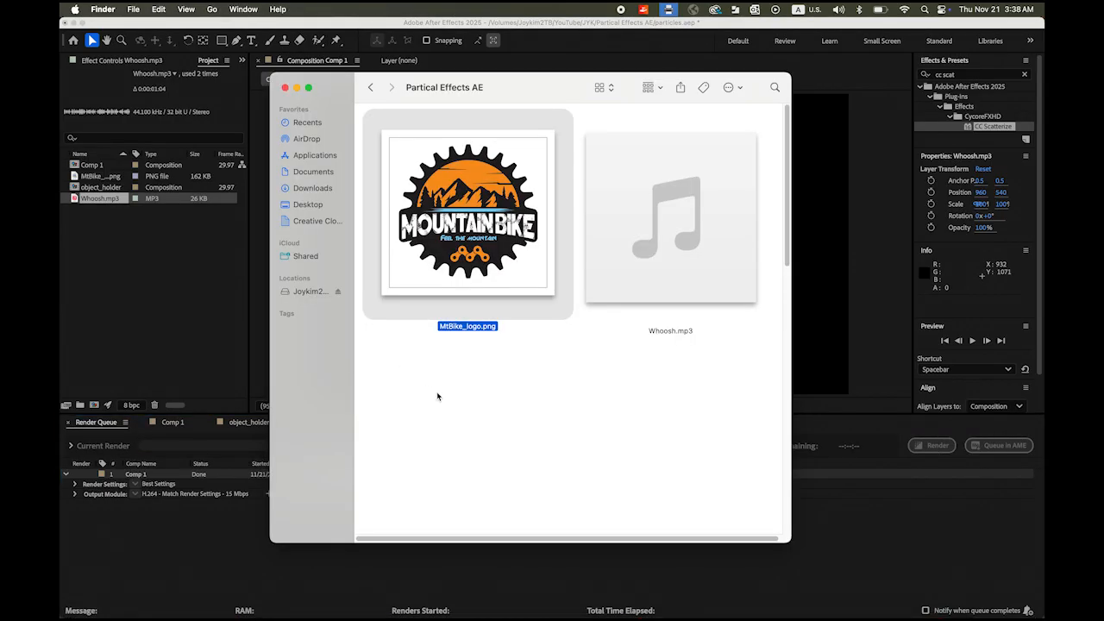
{"action": "left_click", "coordinate": [633, 417]}
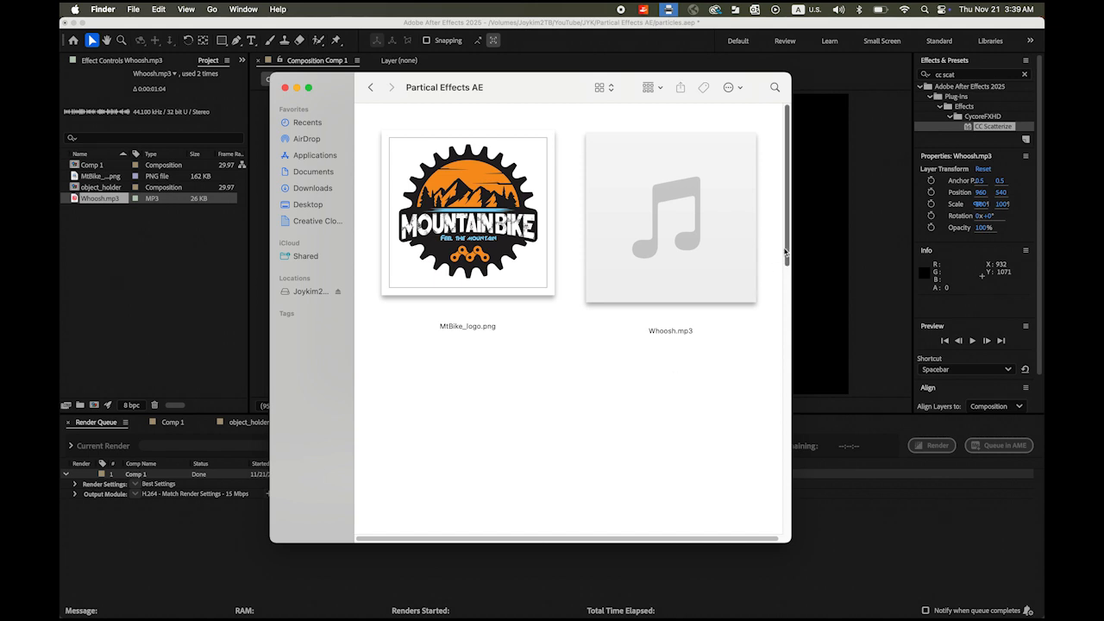
{"action": "left_click_drag", "start_coordinate": [785, 258], "coordinate": [795, 509]}
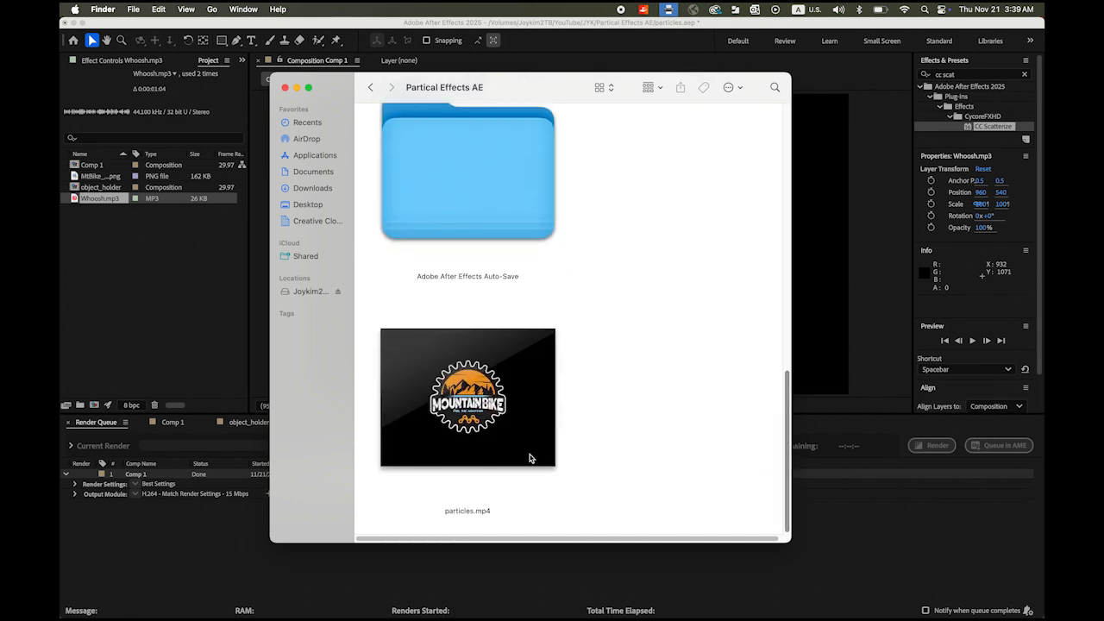
{"action": "left_click", "coordinate": [530, 456]}
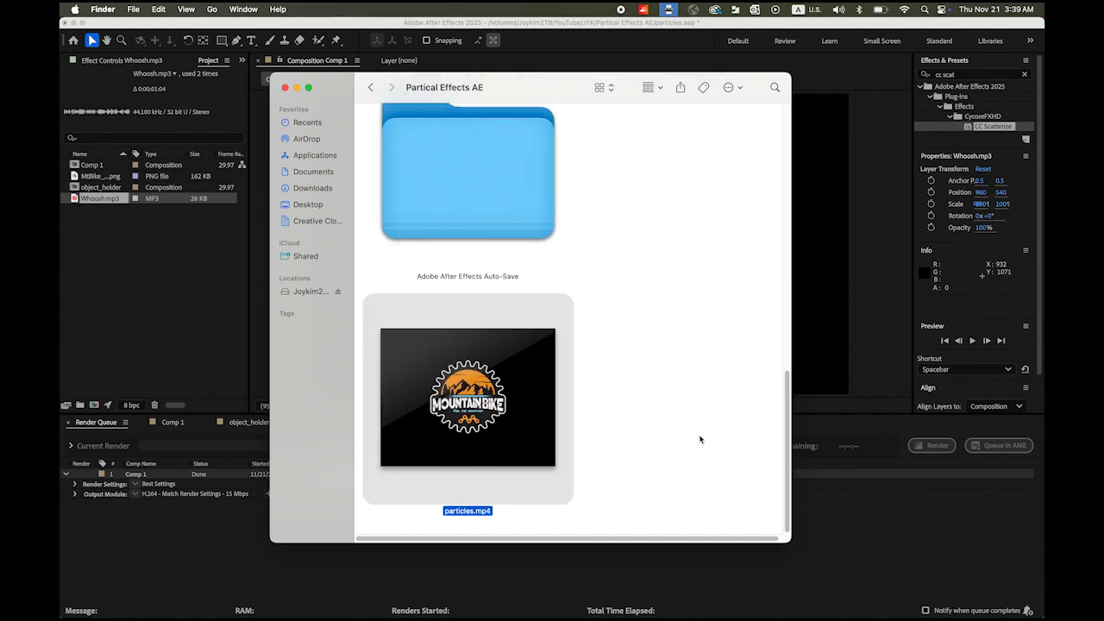
{"action": "key", "text": "space"}
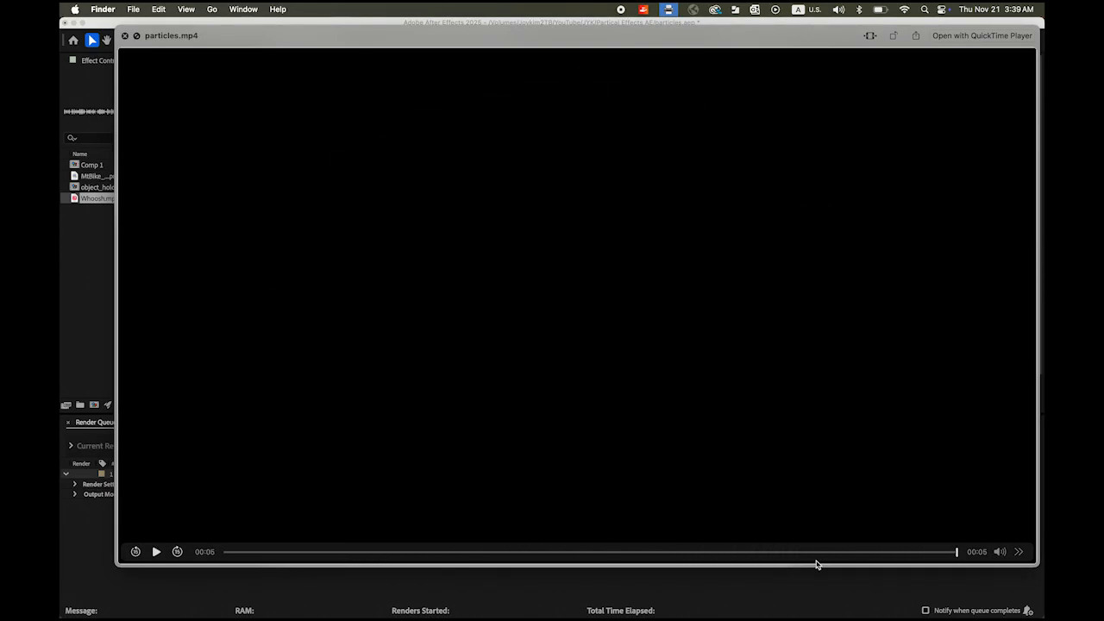
{"action": "left_click", "coordinate": [155, 552]}
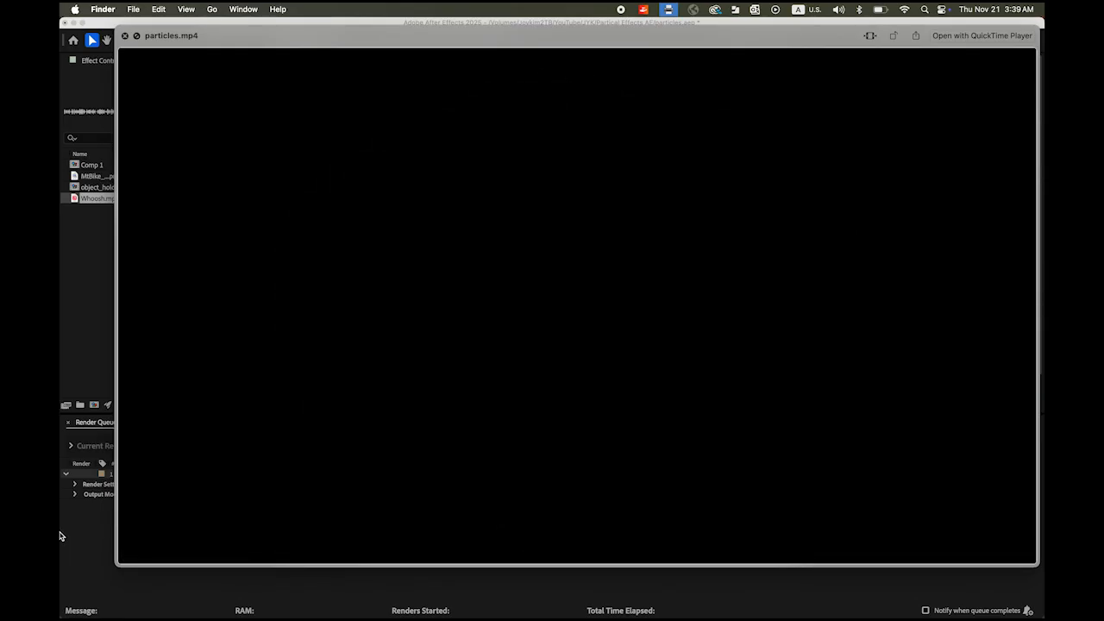
{"action": "left_click_drag", "start_coordinate": [246, 552], "coordinate": [387, 552]}
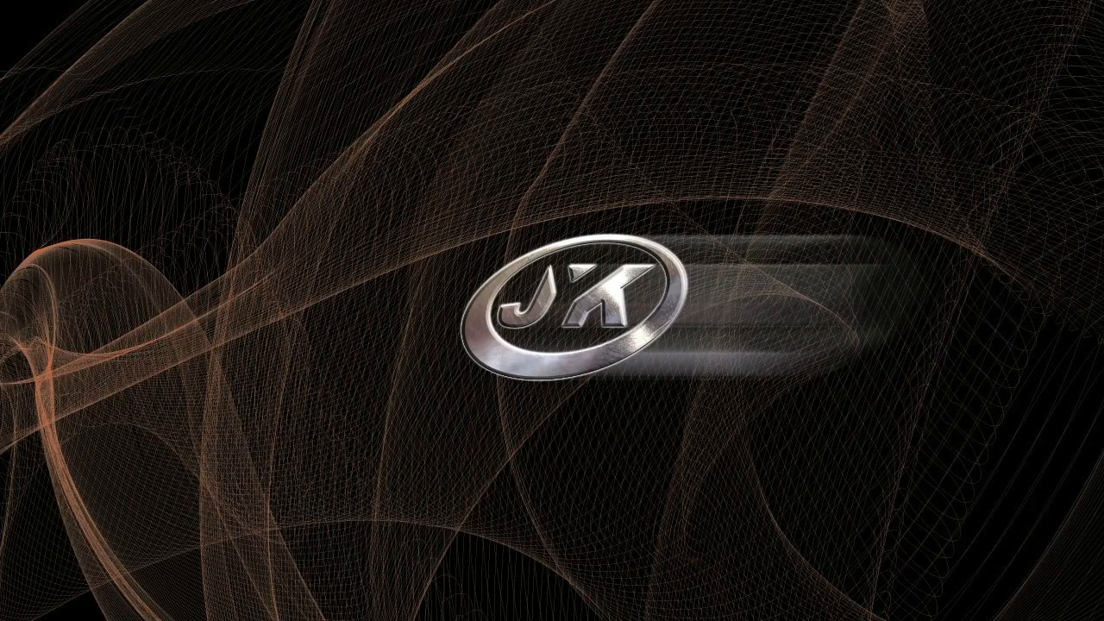